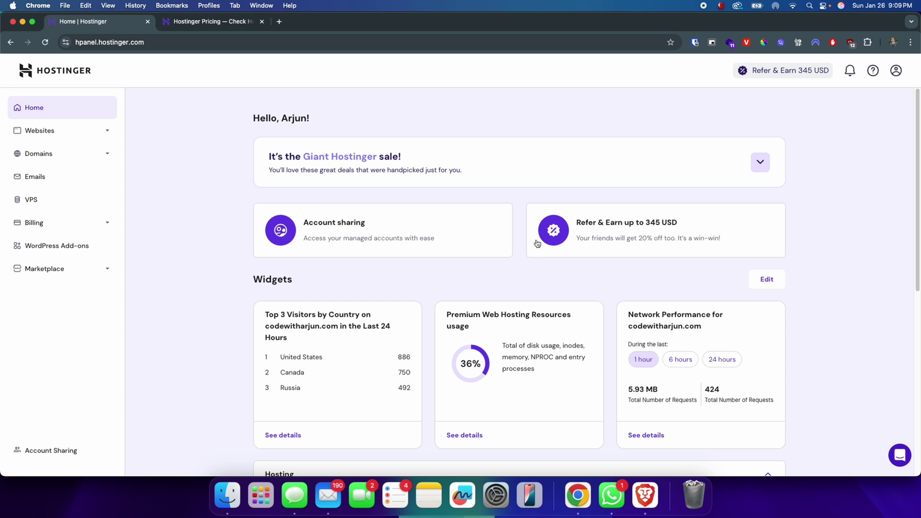
# - Look over the Hostinger pricing page and the Premium Web Hosting plan on the hPanel dashboard
pyautogui.click(182, 21)
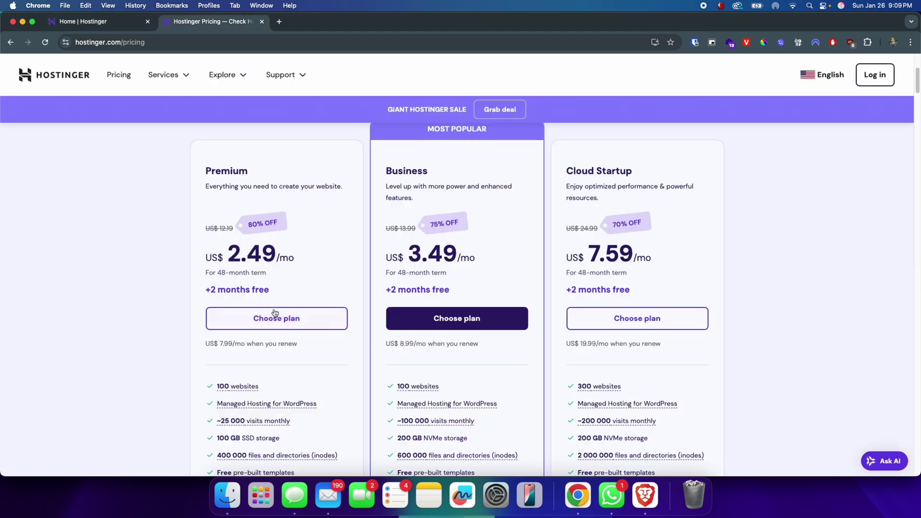
pyautogui.scroll(-3, 230, 384)
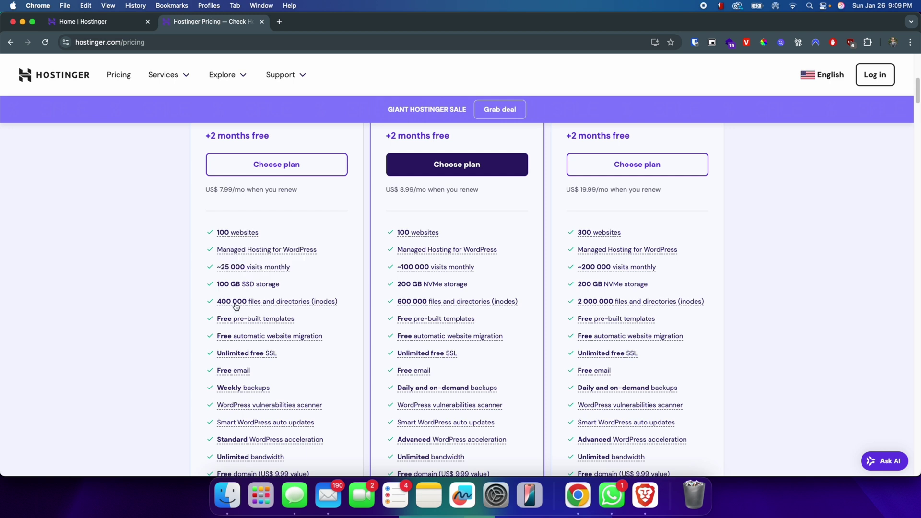
pyautogui.scroll(-1, 243, 439)
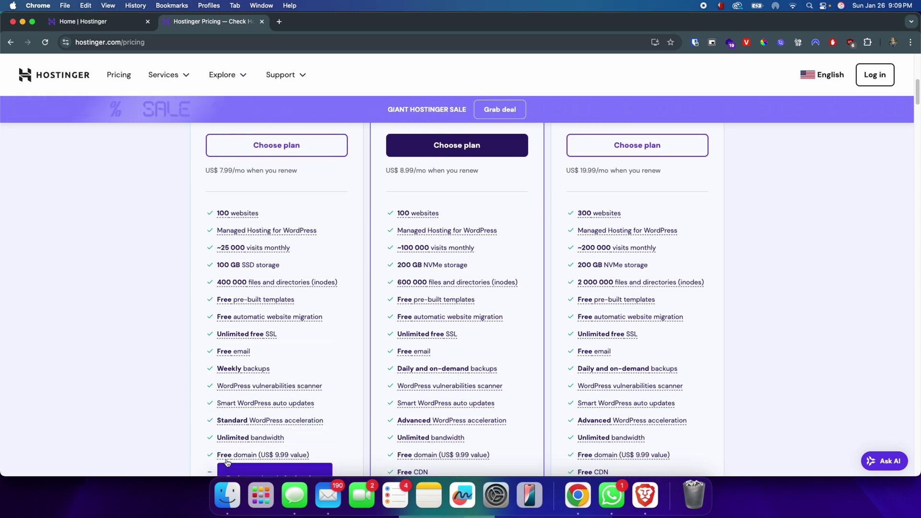
pyautogui.click(115, 24)
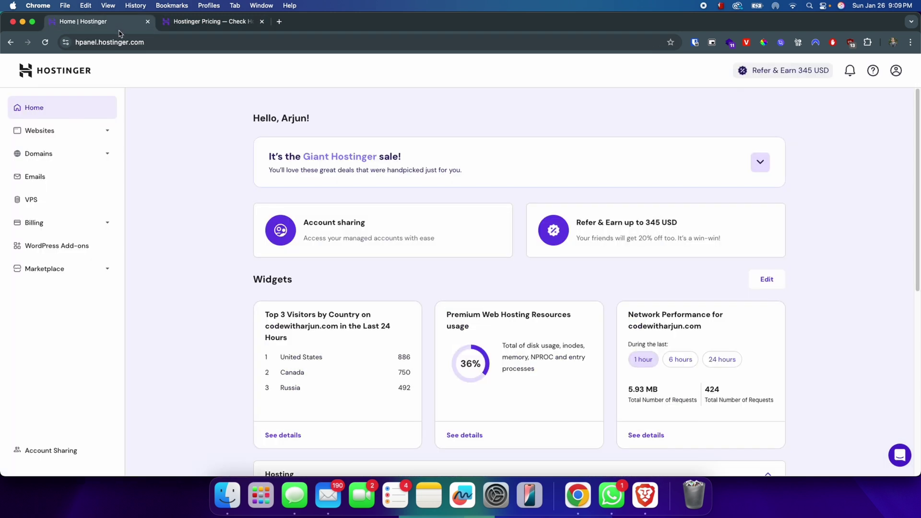
pyautogui.scroll(-3, 288, 297)
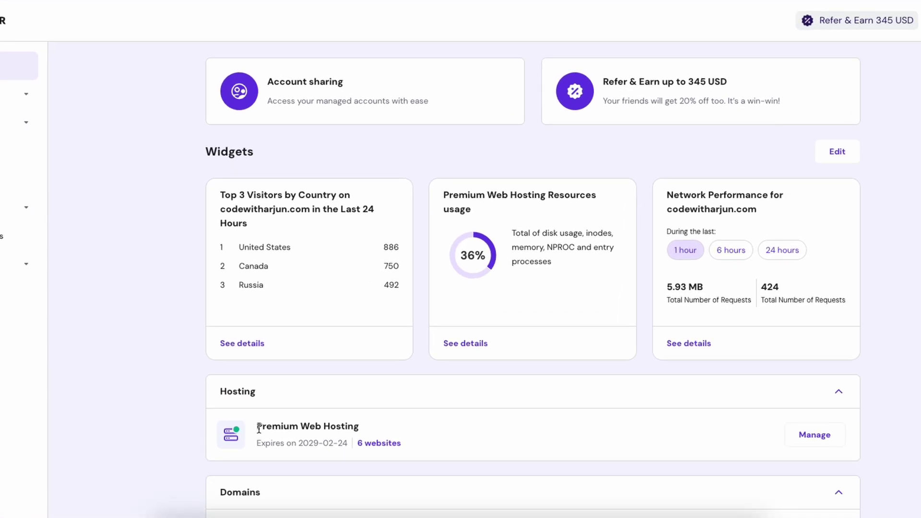
pyautogui.moveTo(259, 429); pyautogui.dragTo(365, 429)
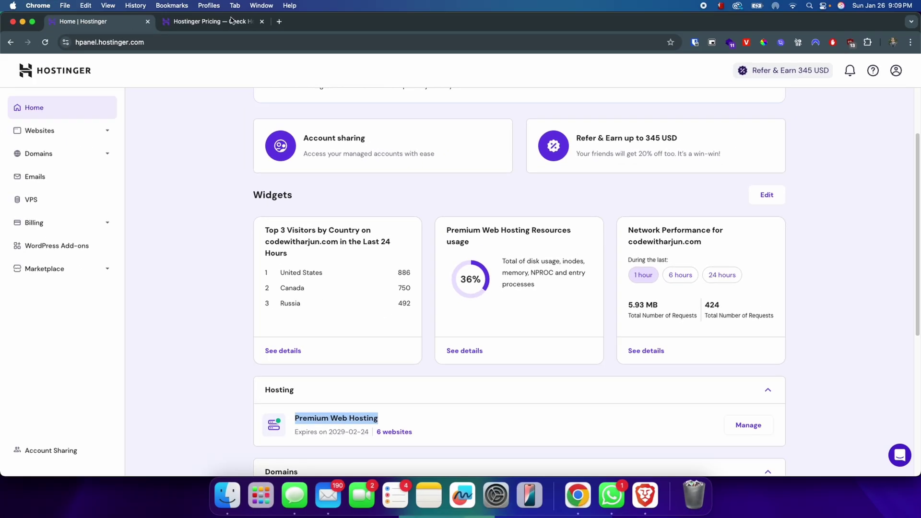
# - Review the hosting plans on the Hostinger pricing page again
pyautogui.click(225, 22)
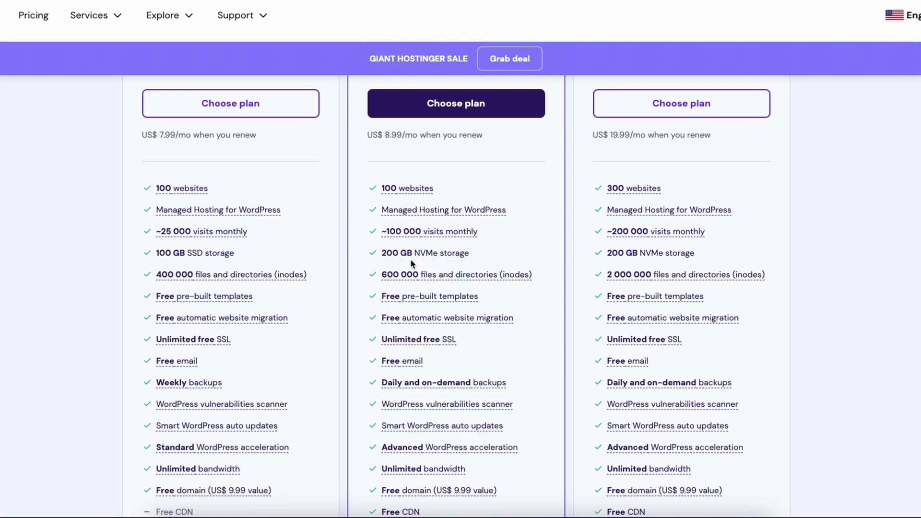
pyautogui.scroll(3, 420, 275)
pyautogui.scroll(1, 410, 268)
pyautogui.scroll(-2, 408, 271)
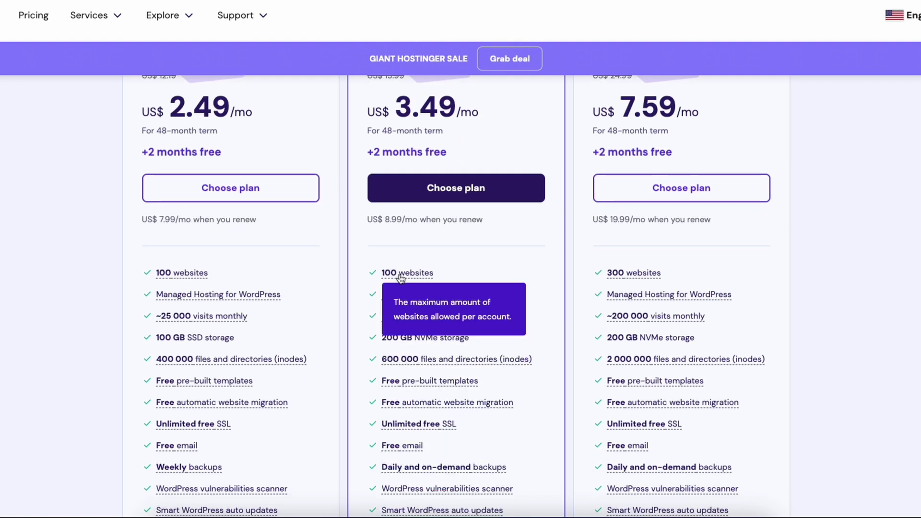
pyautogui.moveTo(626, 281)
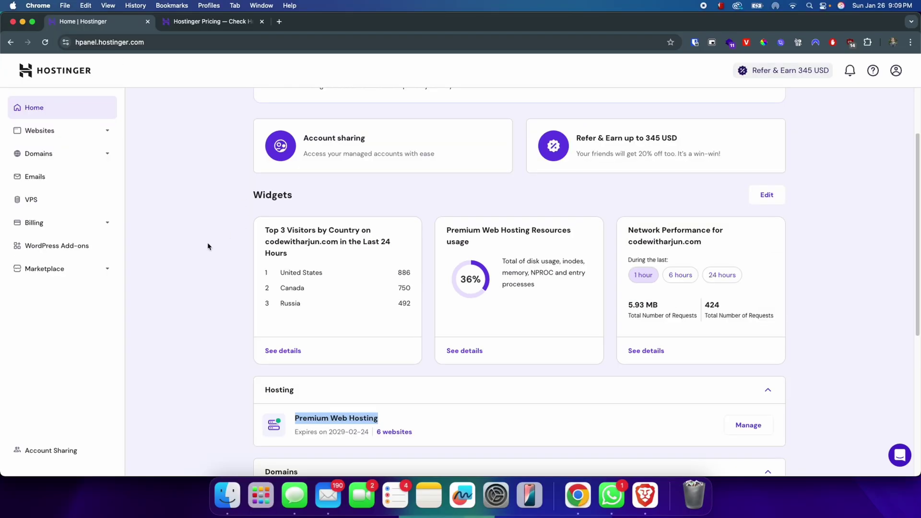
pyautogui.scroll(3, 134, 200)
pyautogui.scroll(1, 242, 201)
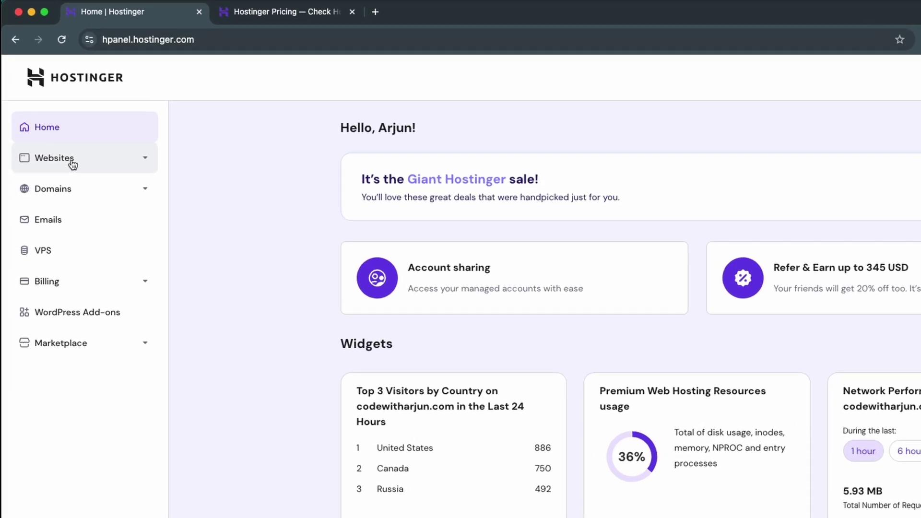
# - From the Websites list, add a new website as a WordPress site
pyautogui.click(53, 134)
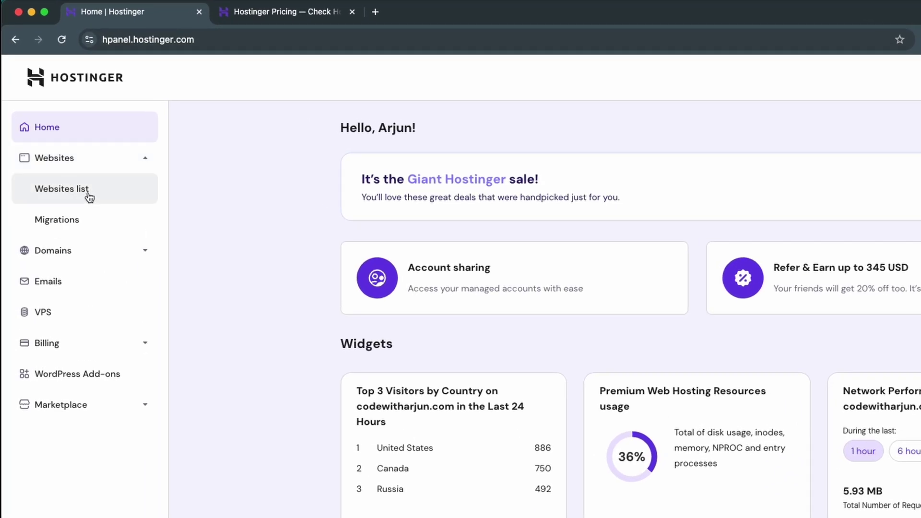
pyautogui.click(60, 197)
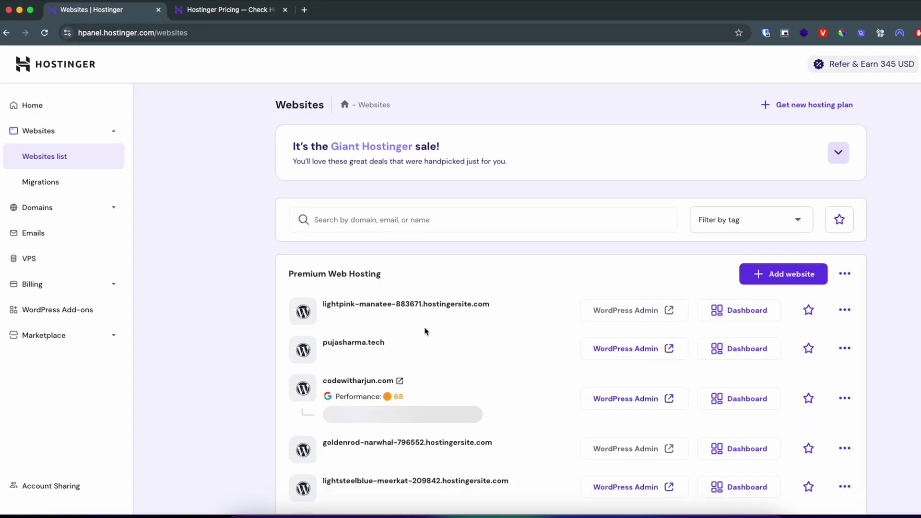
pyautogui.scroll(-1, 426, 329)
pyautogui.scroll(-5, 413, 379)
pyautogui.scroll(10, 413, 384)
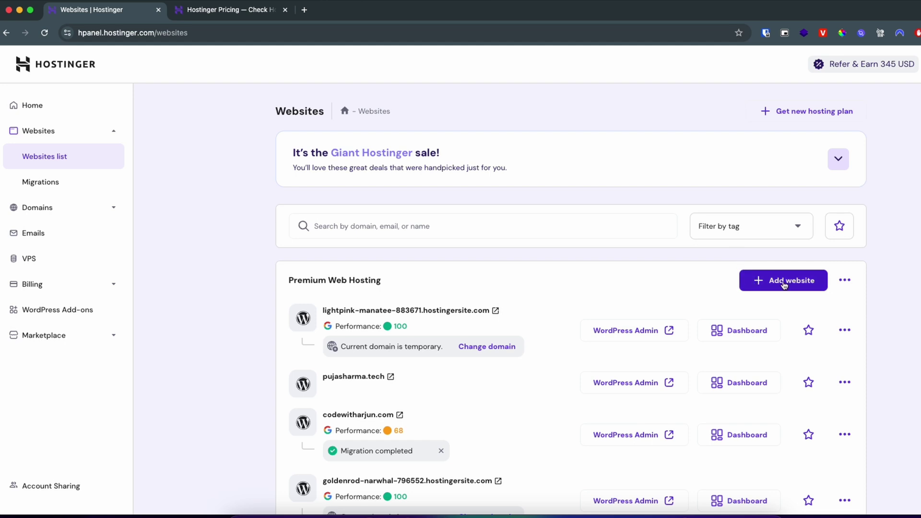
pyautogui.click(772, 282)
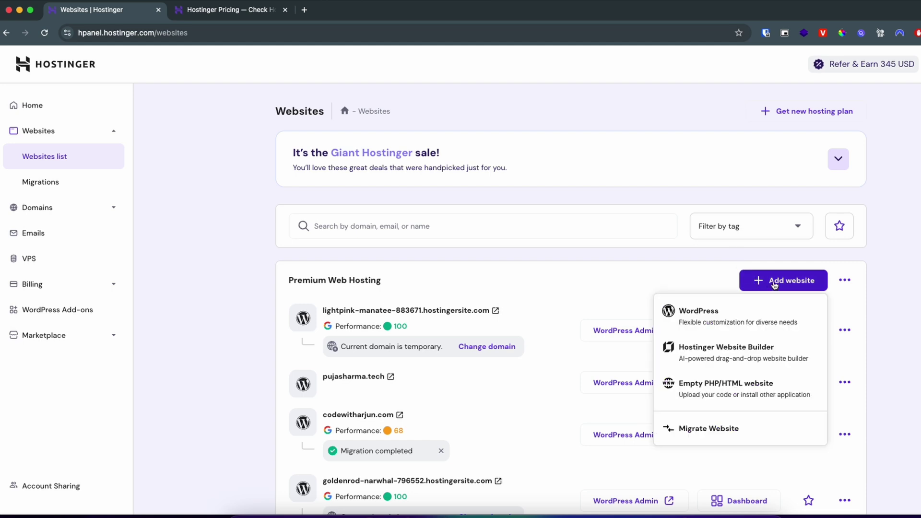
pyautogui.click(703, 325)
# - Replace the prefilled password, enter the admin e-mail and a new administrator password, and continue
pyautogui.click(169, 266)
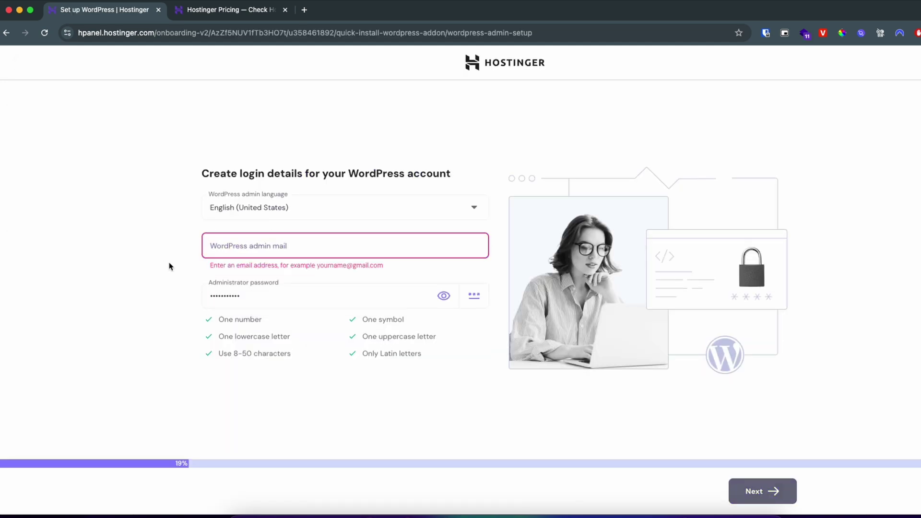
pyautogui.click(269, 300)
pyautogui.hotkey('ctrl', 'a')
pyautogui.press('BackSpace')
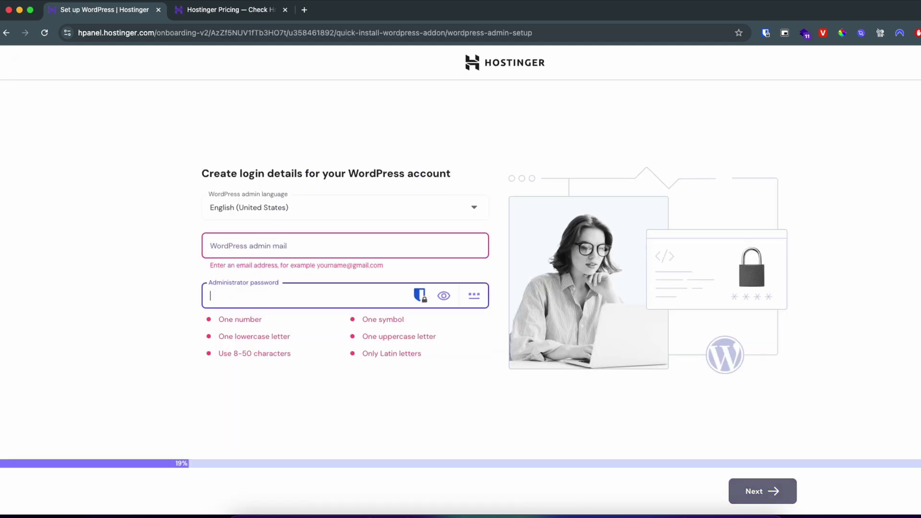
pyautogui.click(325, 249)
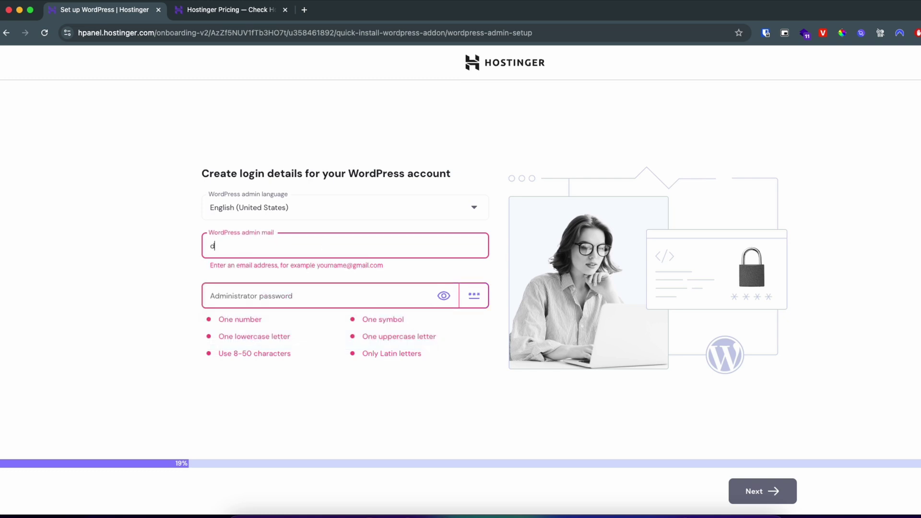
pyautogui.press('Tab')
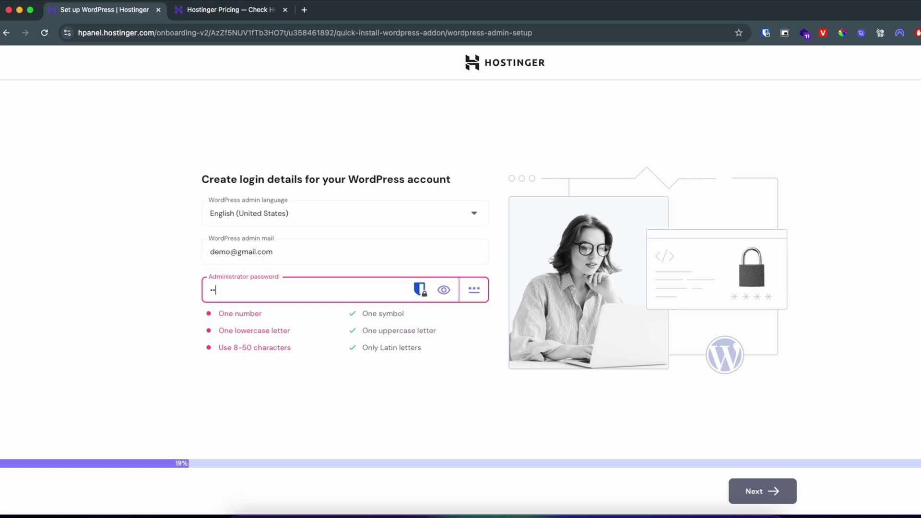
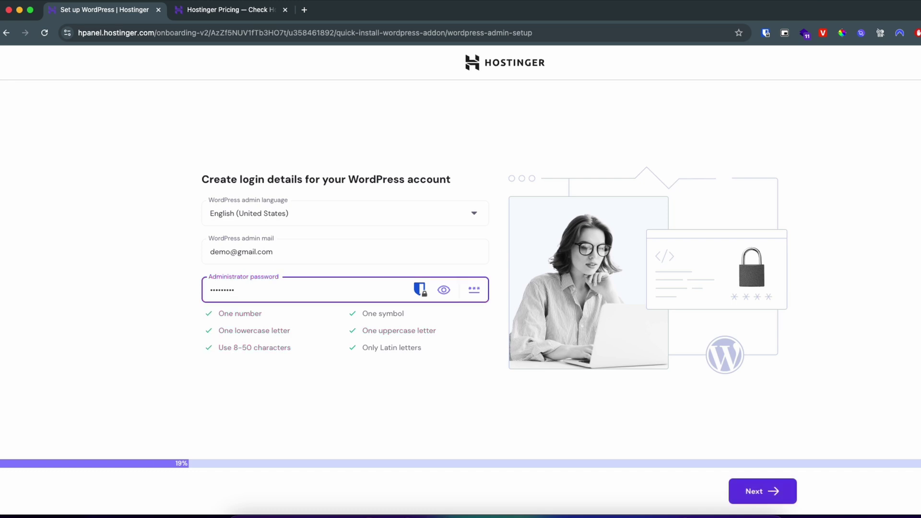
pyautogui.click(750, 493)
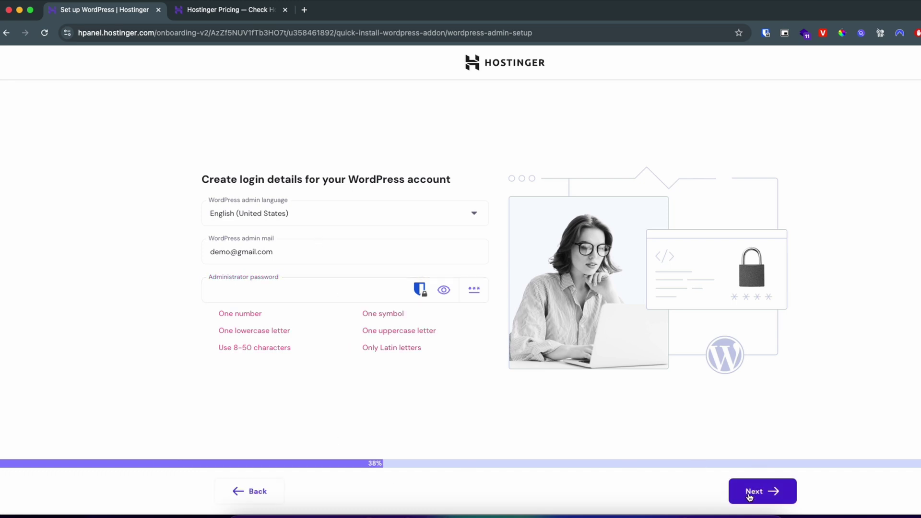
pyautogui.moveTo(442, 369)
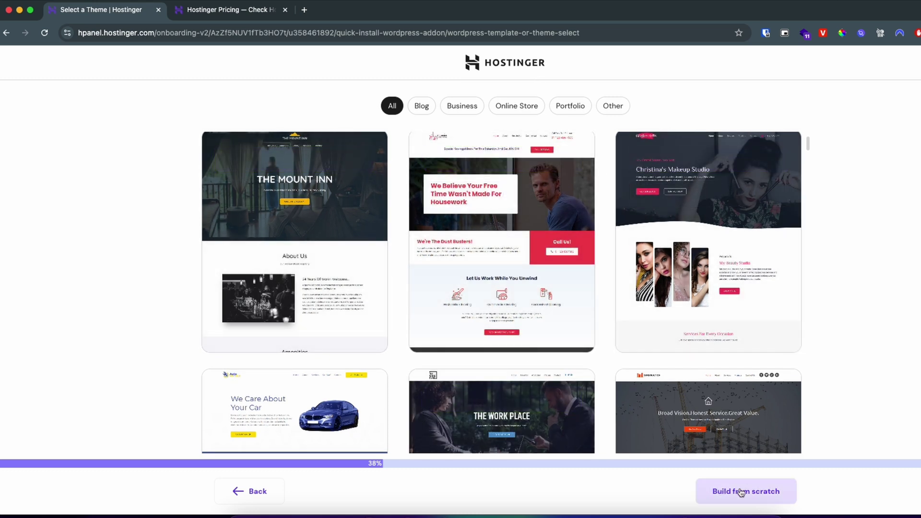
# - Build from scratch with the default Twenty Twenty-Five theme and deselect all recommended plugins
pyautogui.click(728, 500)
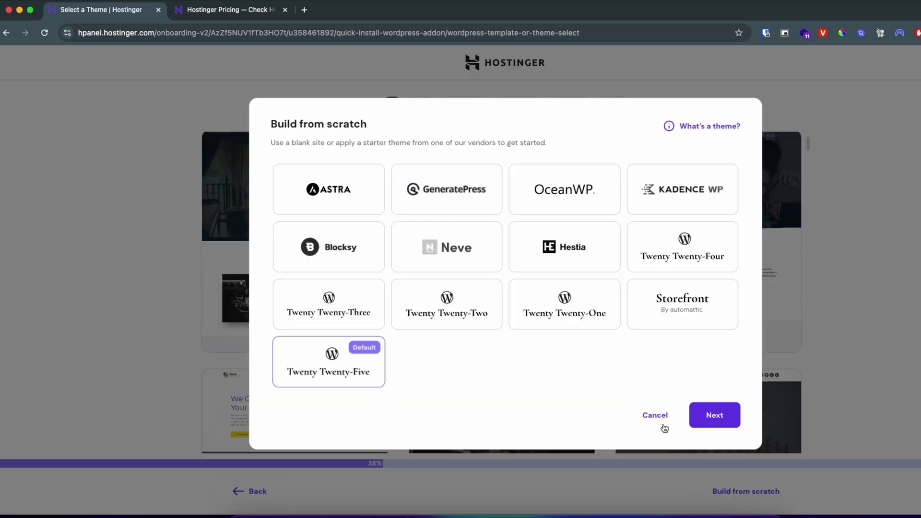
pyautogui.click(712, 422)
pyautogui.scroll(-3, 480, 367)
pyautogui.scroll(3, 705, 184)
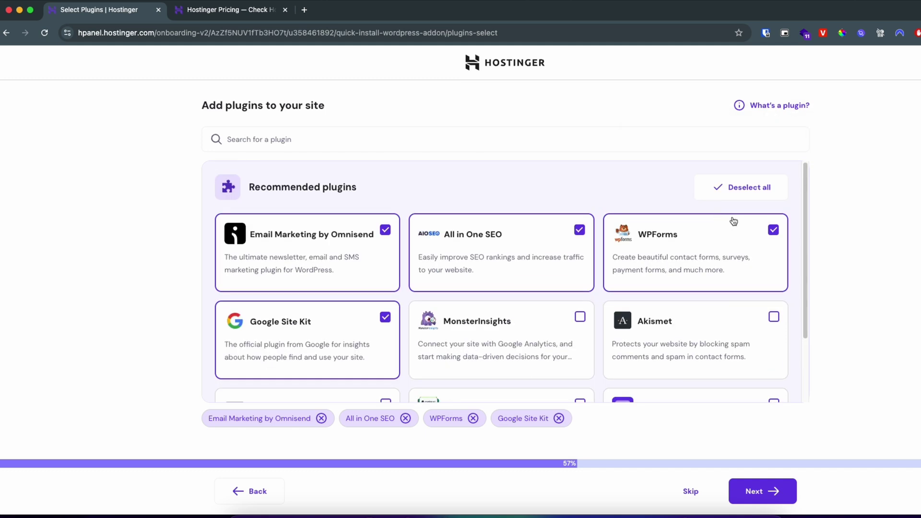
pyautogui.click(743, 195)
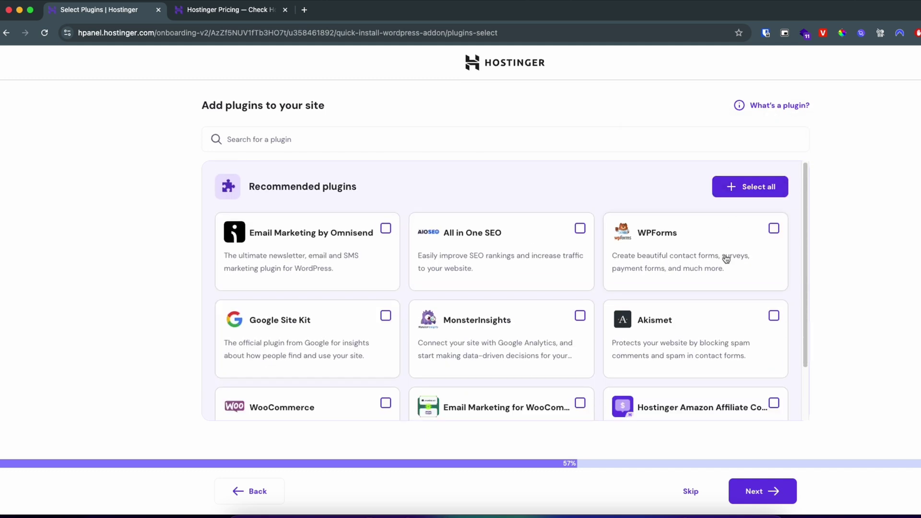
pyautogui.click(756, 494)
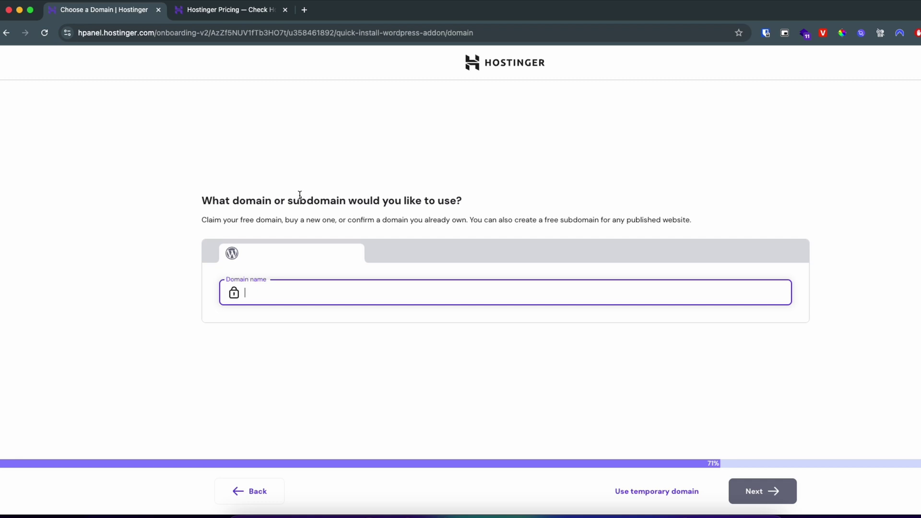
# - Enter demodomain.tech as the site's domain name and continue
pyautogui.doubleClick(263, 201)
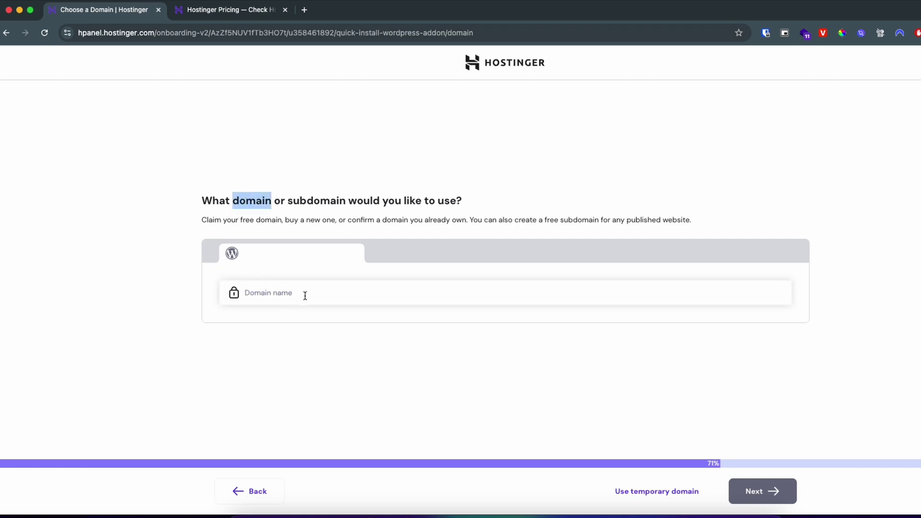
pyautogui.click(306, 292)
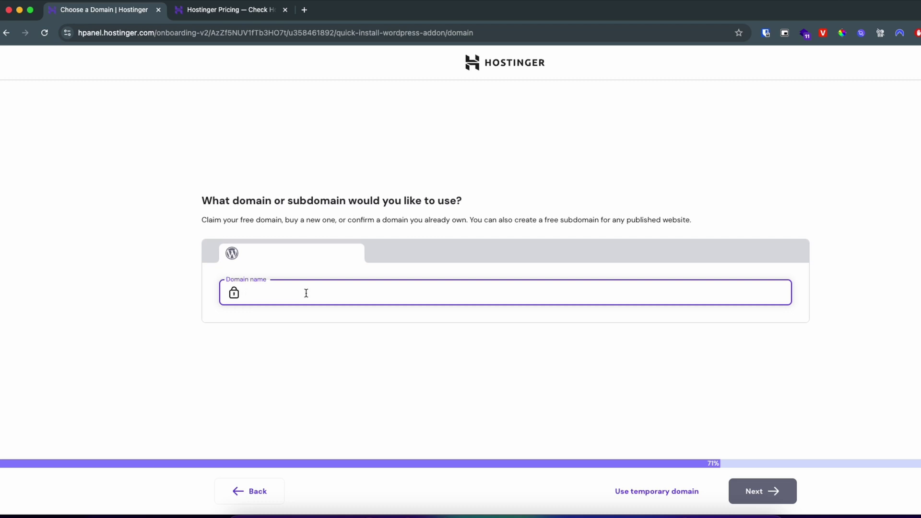
pyautogui.write('eomd')
pyautogui.press('BackSpace')
pyautogui.press('BackSpace')
pyautogui.press('BackSpace')
pyautogui.write('modei')
pyautogui.write('ain.tech')
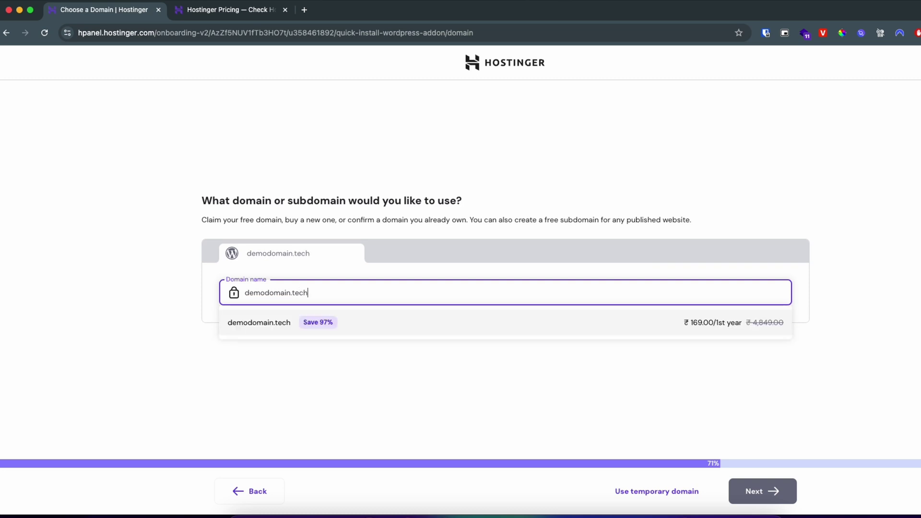
pyautogui.click(378, 328)
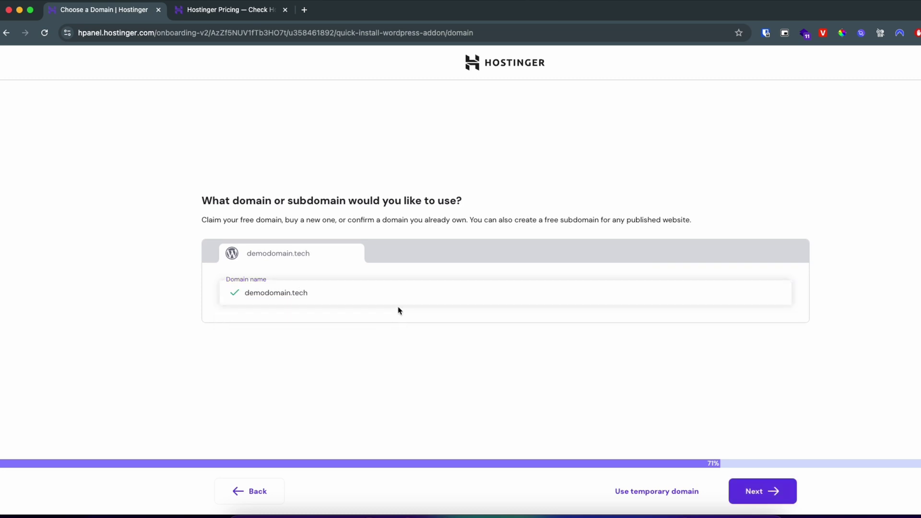
pyautogui.click(757, 493)
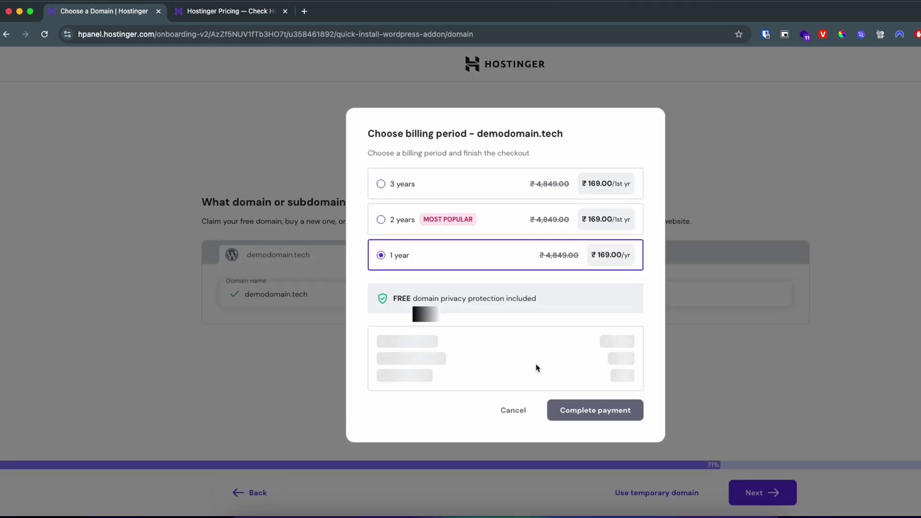
# - Cancel the domain billing dialog and clear the Domain name field
pyautogui.click(511, 496)
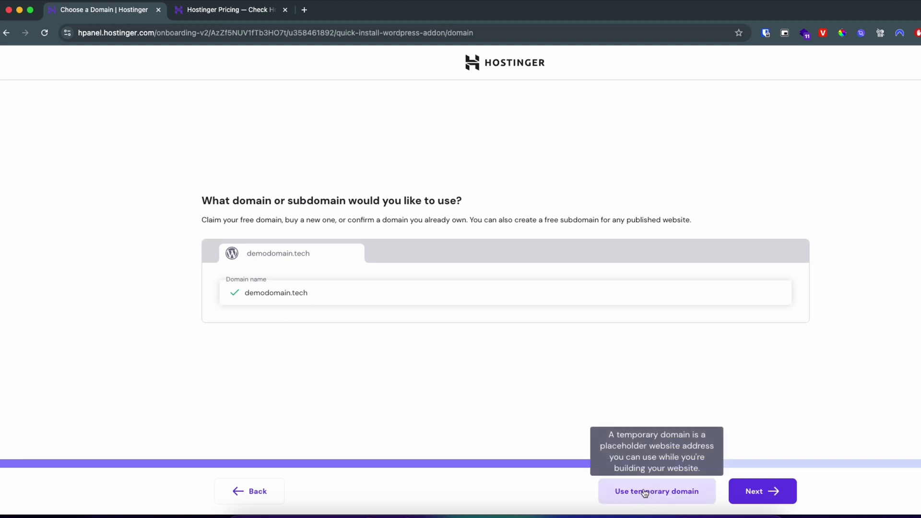
pyautogui.tripleClick(326, 294)
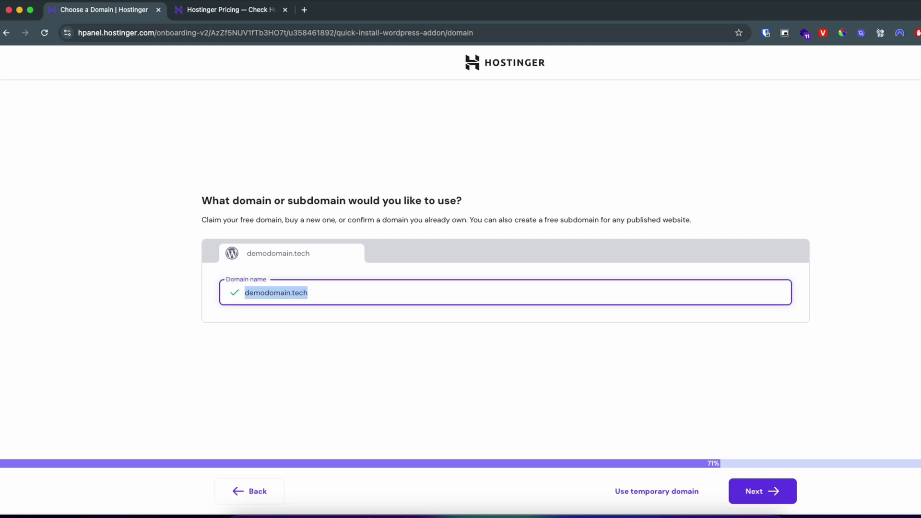
pyautogui.press('BackSpace')
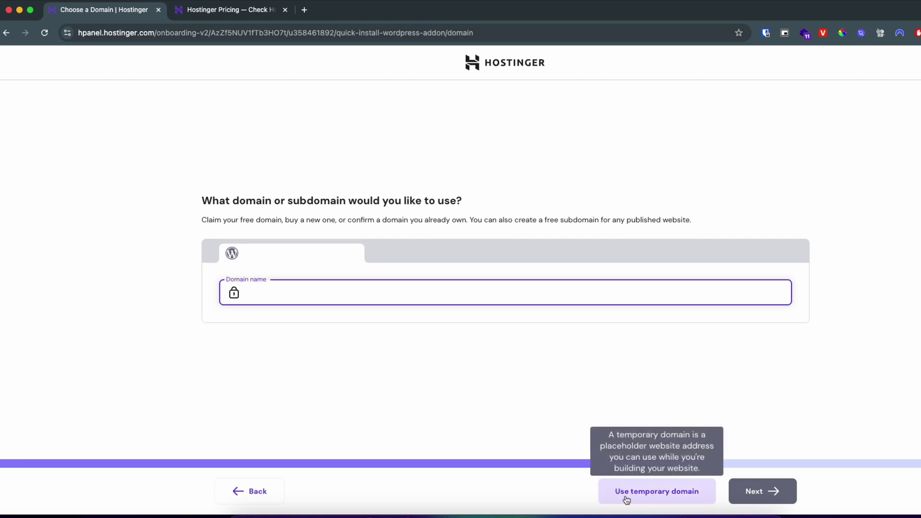
# - Finish setup on a temporary domain and visit the new site's front page
pyautogui.click(654, 497)
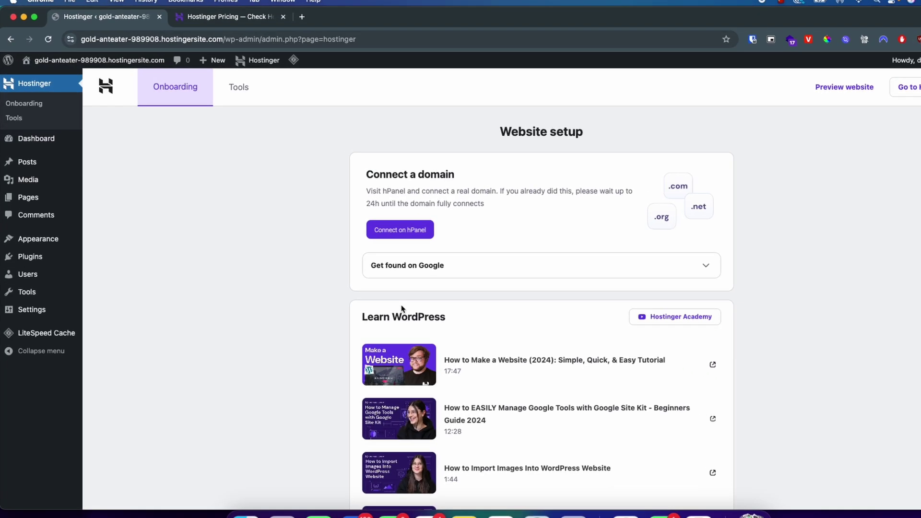
pyautogui.moveTo(60, 69)
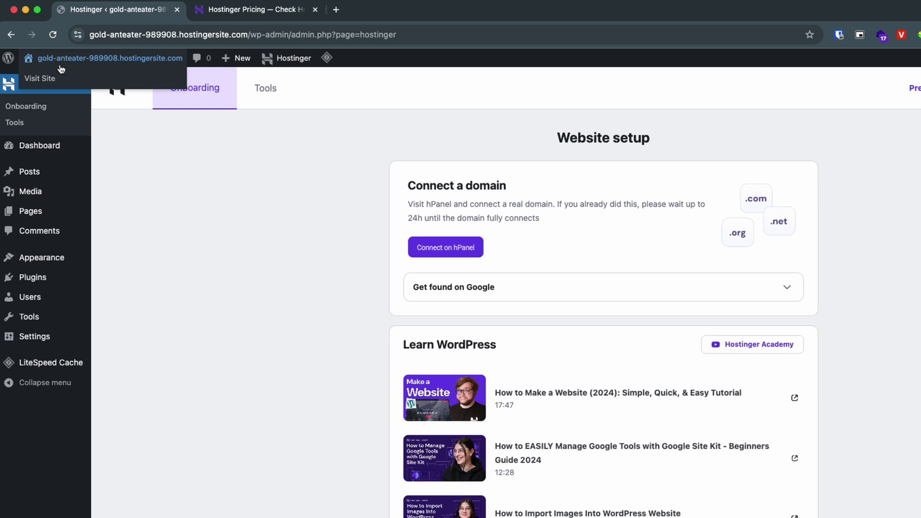
pyautogui.click(38, 84)
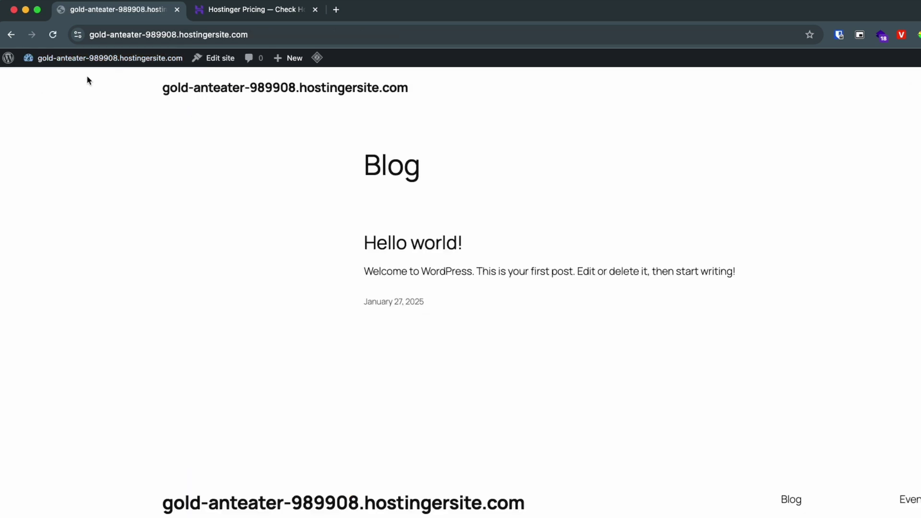
# - Return to the WordPress admin dashboard via the admin-bar site name menu
pyautogui.moveTo(57, 57)
pyautogui.click(38, 76)
pyautogui.moveTo(40, 261)
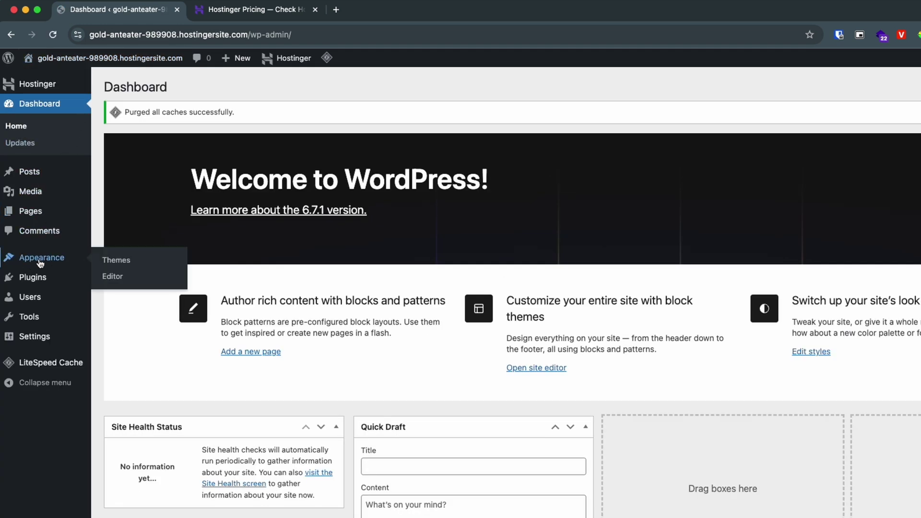
# - Open Appearance > Themes to see the three installed Twenty Twenty themes
pyautogui.click(27, 262)
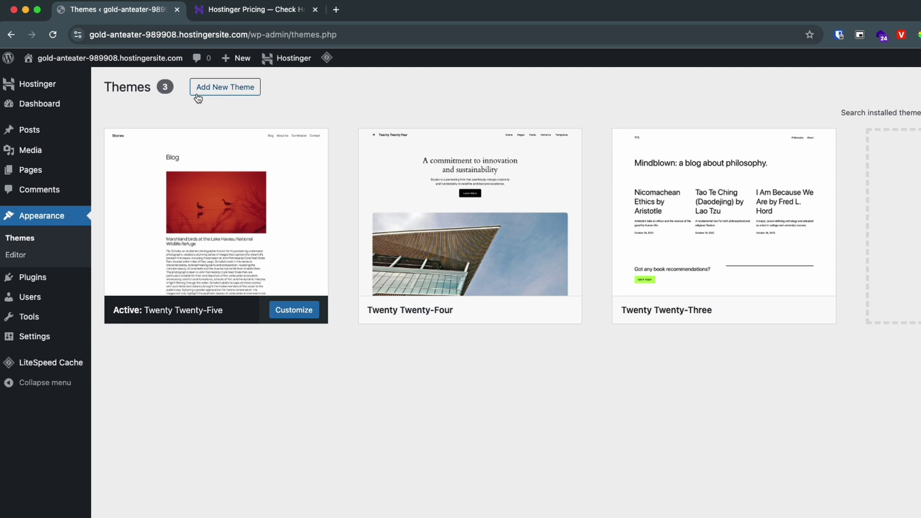
# - Find Astra among the Popular themes, install it and activate it
pyautogui.click(223, 92)
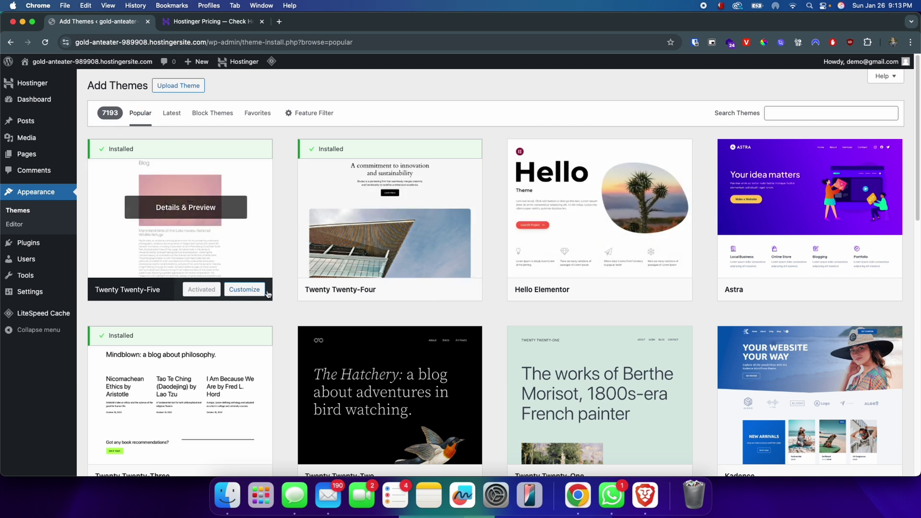
pyautogui.scroll(-1, 267, 294)
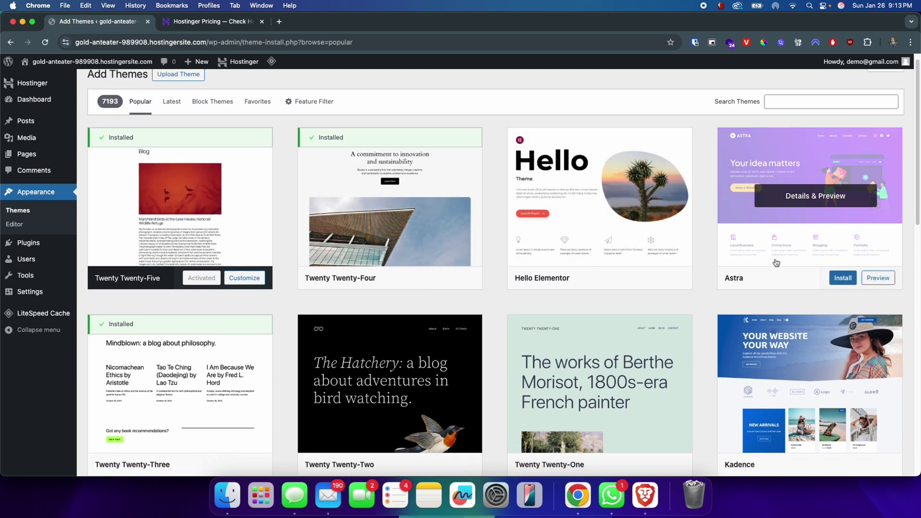
pyautogui.scroll(-5, 811, 197)
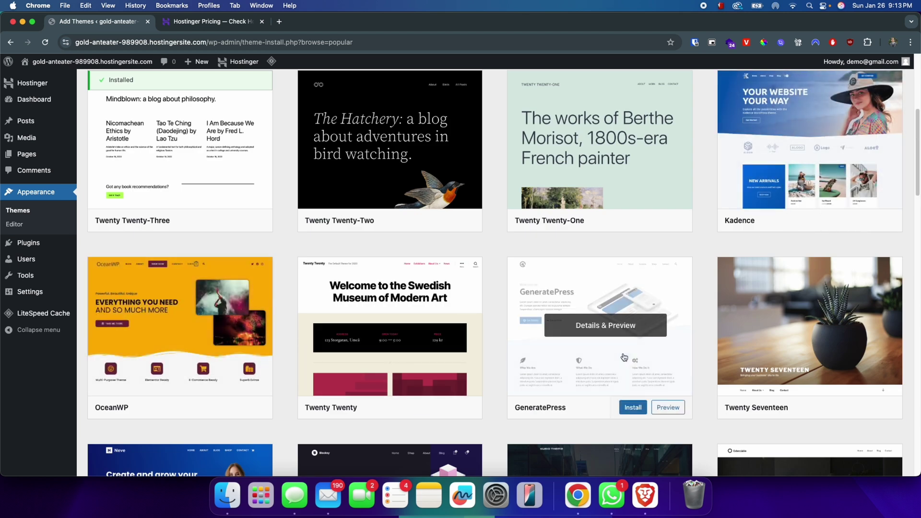
pyautogui.scroll(-1, 609, 358)
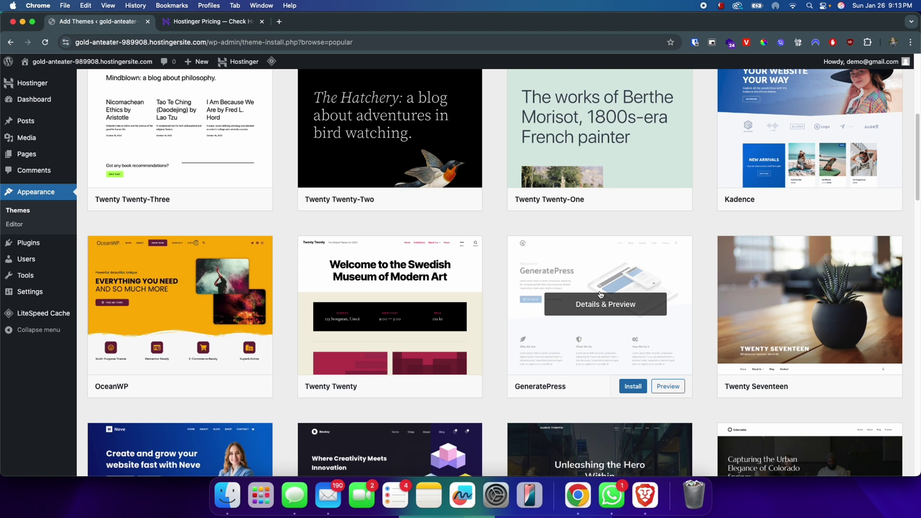
pyautogui.scroll(6, 664, 300)
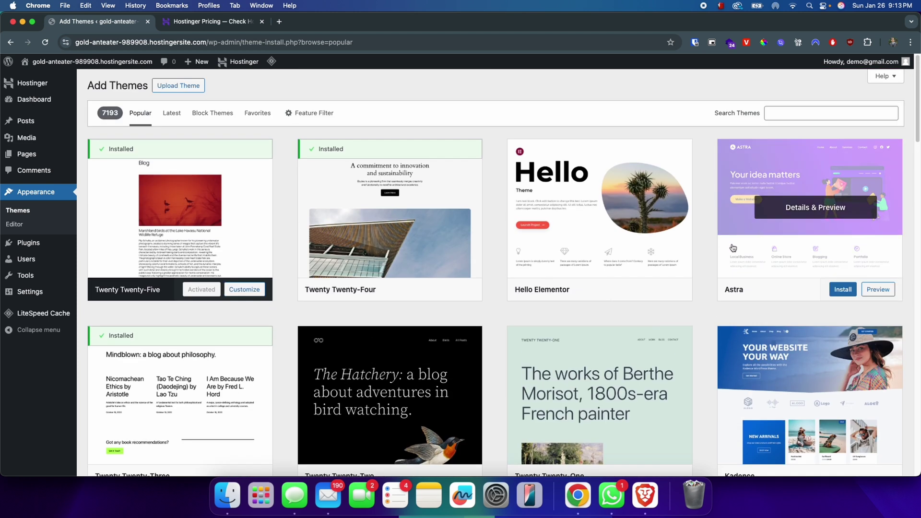
pyautogui.click(837, 294)
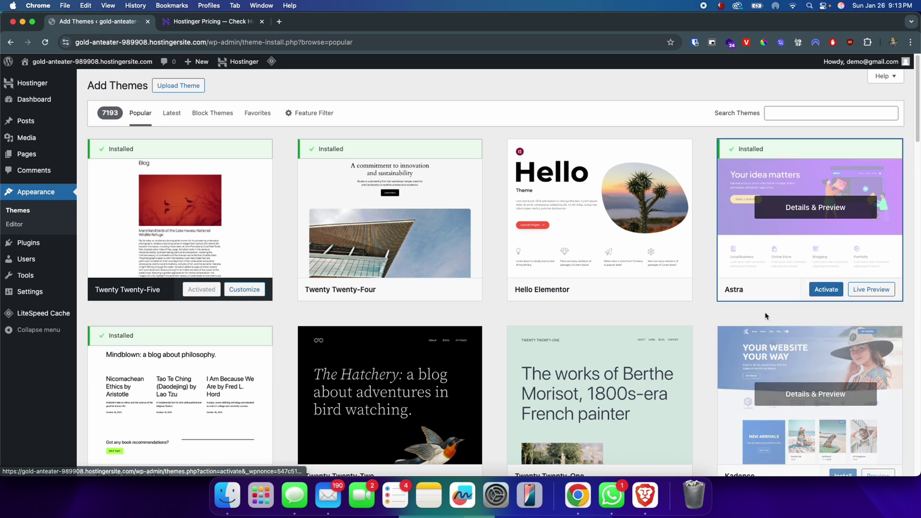
pyautogui.click(825, 292)
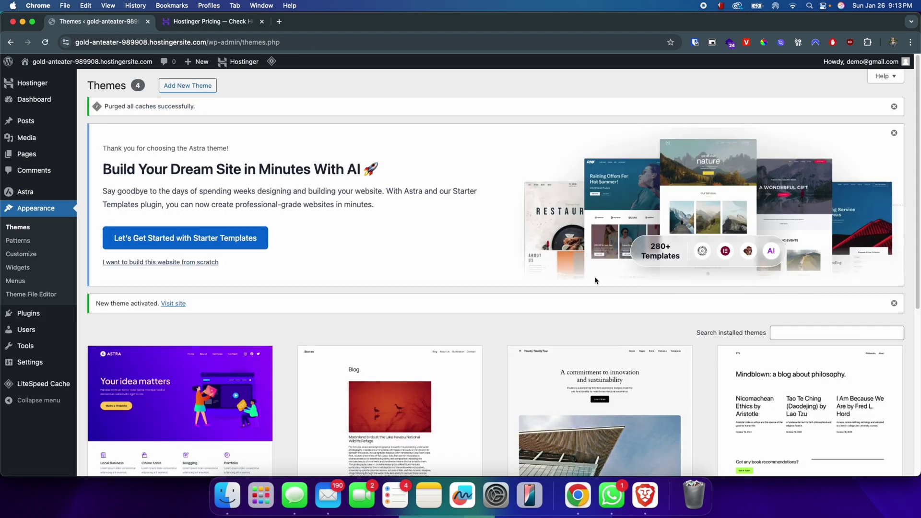
pyautogui.moveTo(157, 303); pyautogui.dragTo(86, 323)
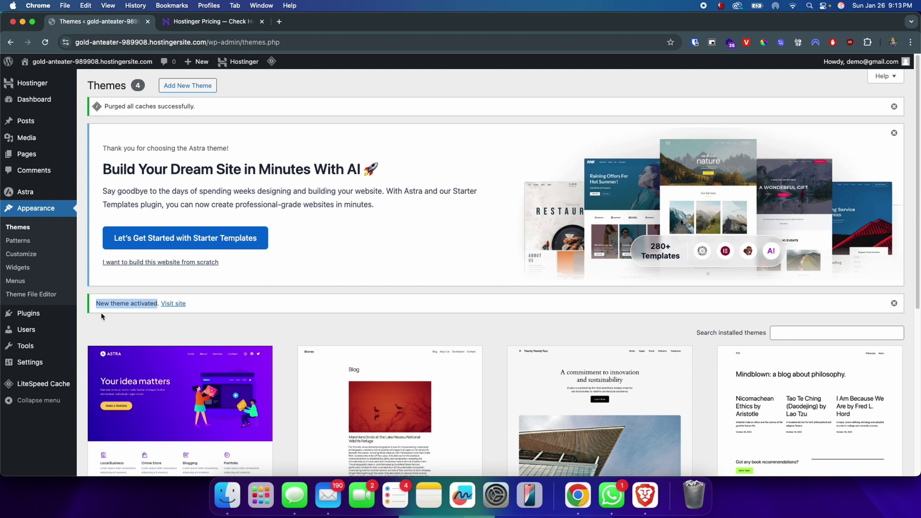
pyautogui.click(173, 304)
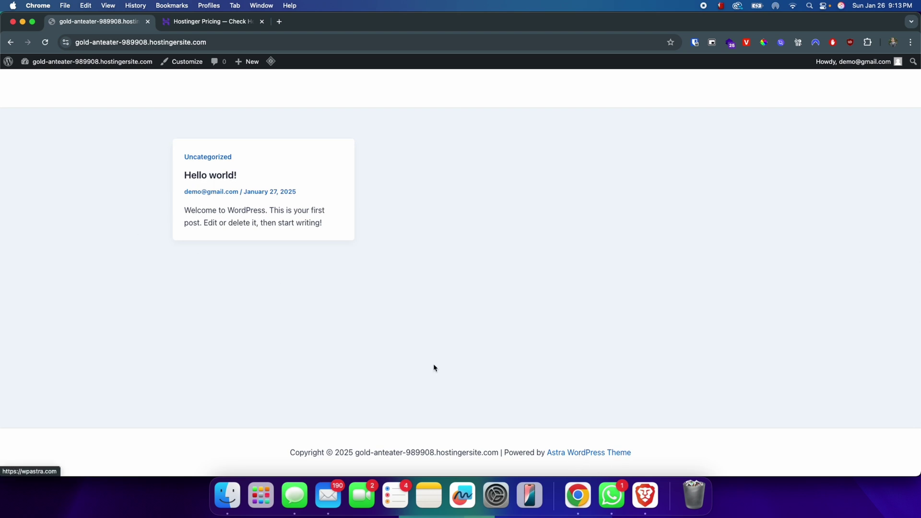
pyautogui.moveTo(93, 66)
pyautogui.click(43, 81)
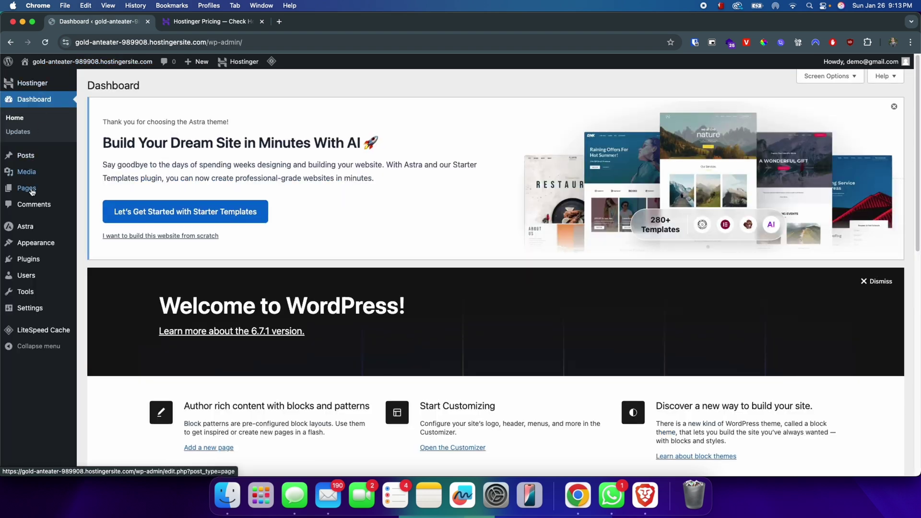
pyautogui.moveTo(31, 259)
pyautogui.click(31, 248)
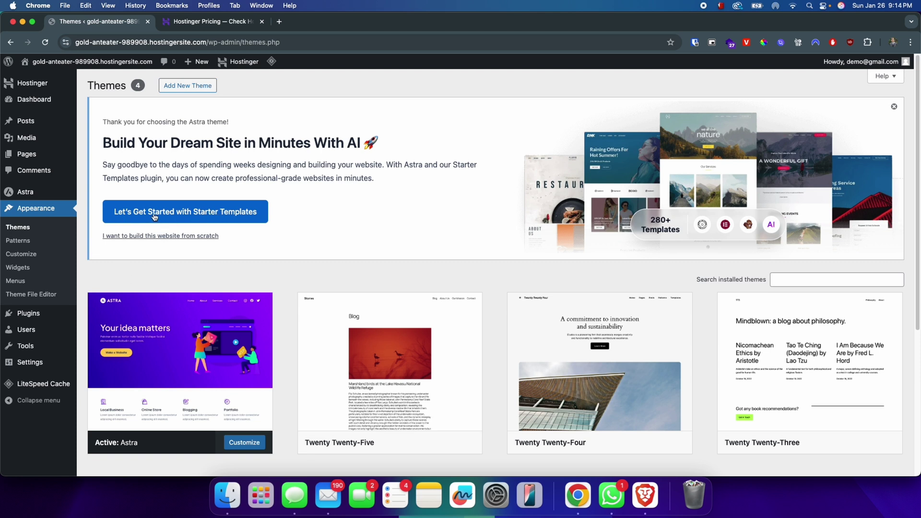
pyautogui.click(190, 212)
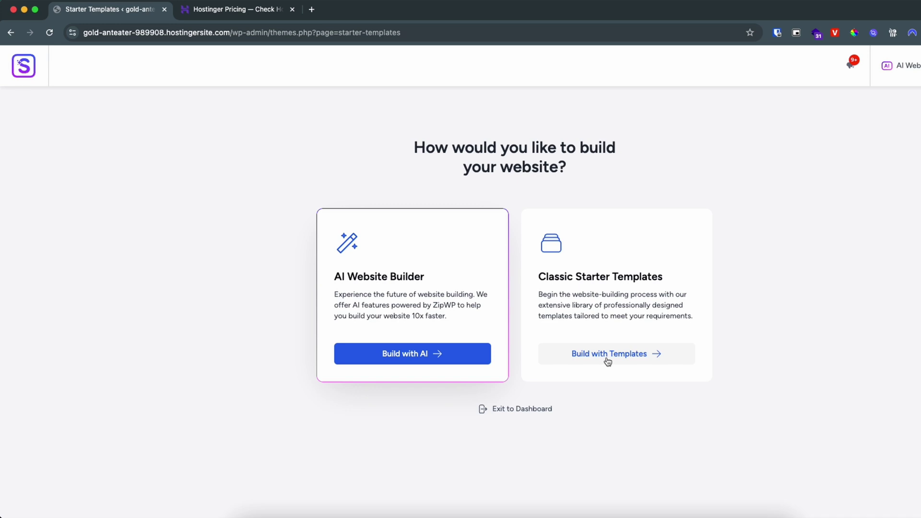
# - Choose classic Starter Templates with Elementor, then go back to the Themes page
pyautogui.click(627, 356)
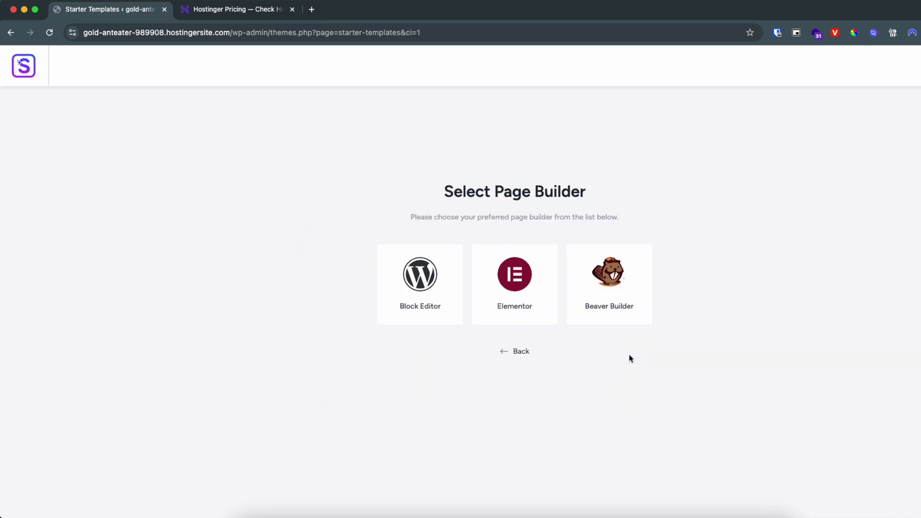
pyautogui.click(515, 287)
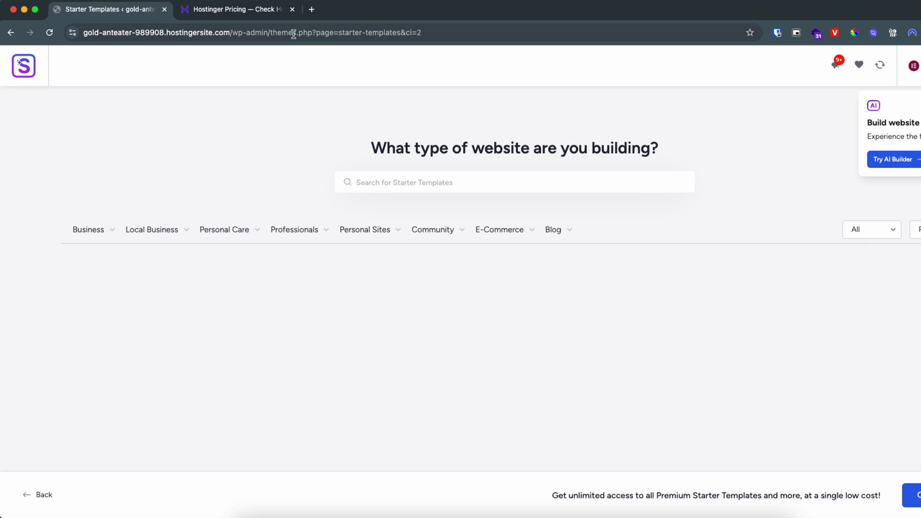
pyautogui.click(11, 32)
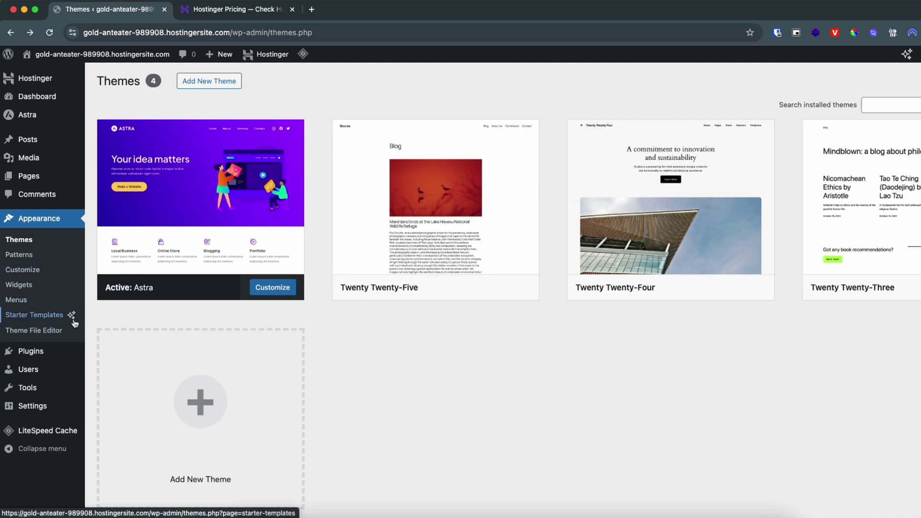
# - Open Appearance > Starter Templates from the admin sidebar
pyautogui.moveTo(32, 354)
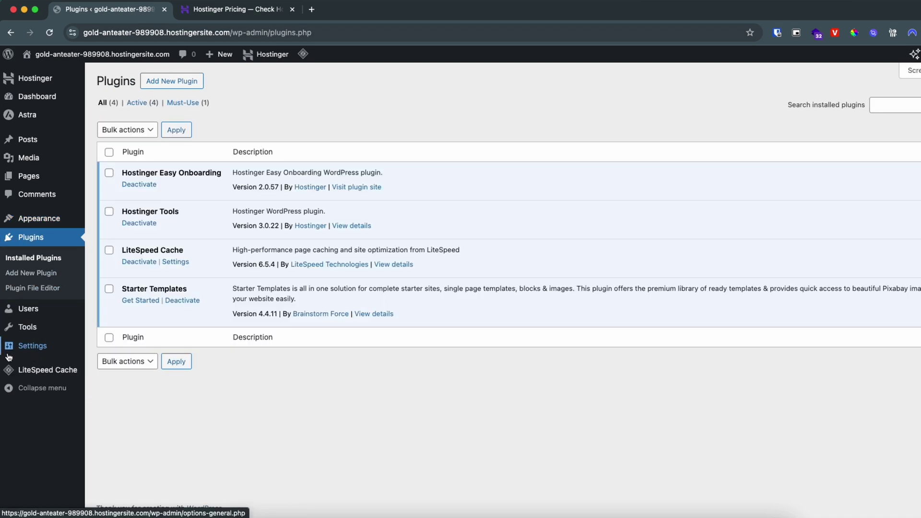
pyautogui.moveTo(121, 289)
pyautogui.mouseDown()
pyautogui.moveTo(202, 295)
pyautogui.moveTo(121, 290)
pyautogui.mouseUp()
pyautogui.click(202, 294)
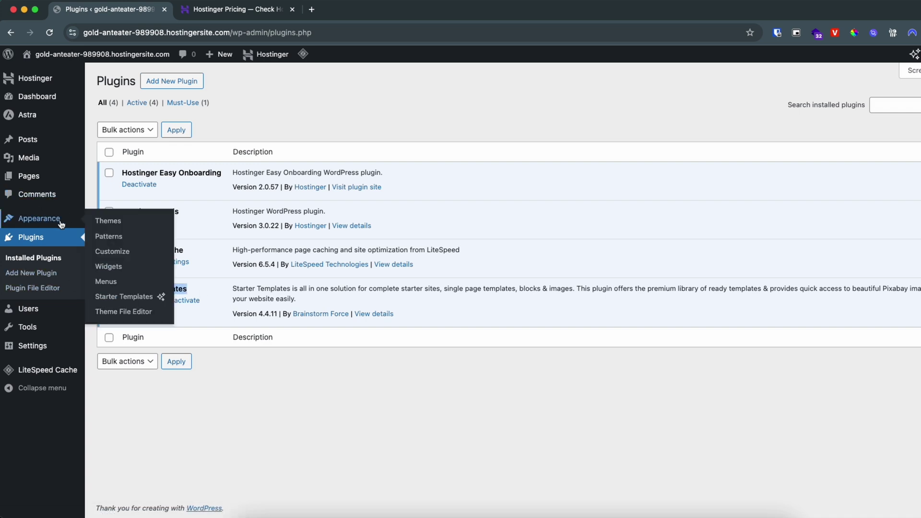
pyautogui.click(40, 224)
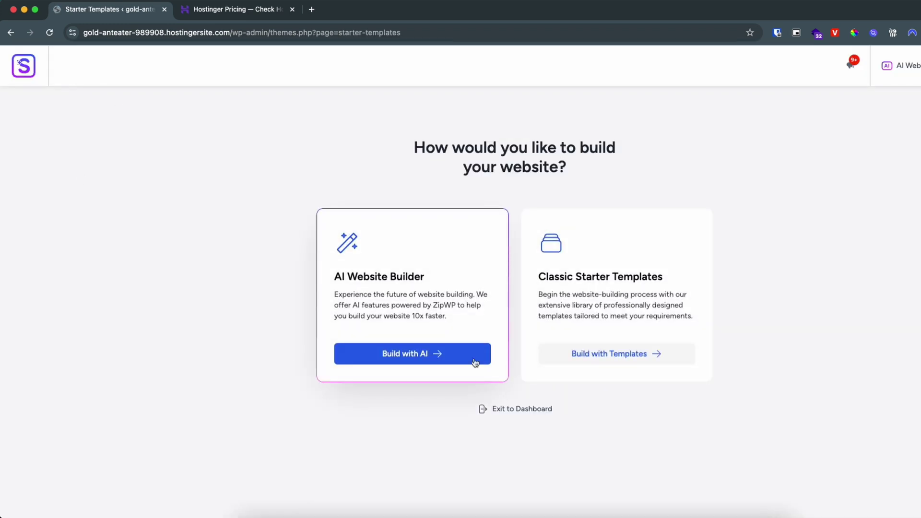
# - Choose Build with Templates with Elementor as the page builder
pyautogui.click(600, 361)
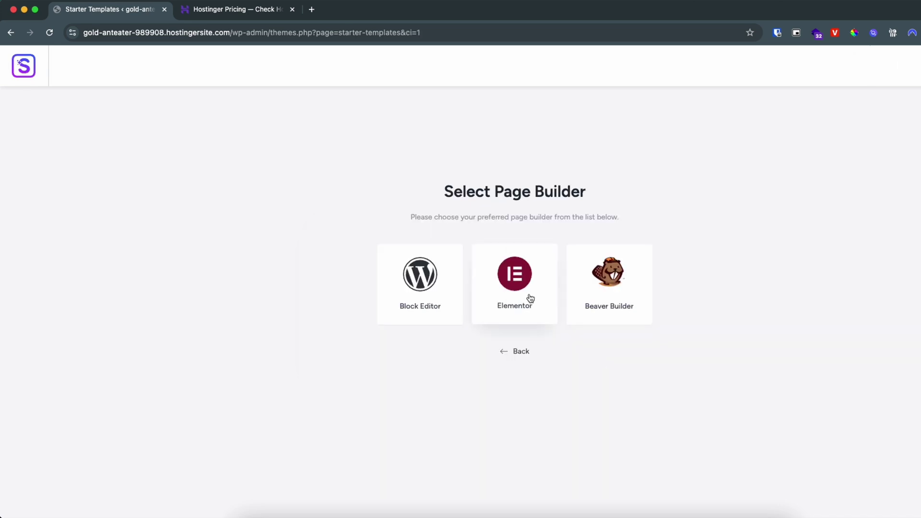
pyautogui.click(529, 300)
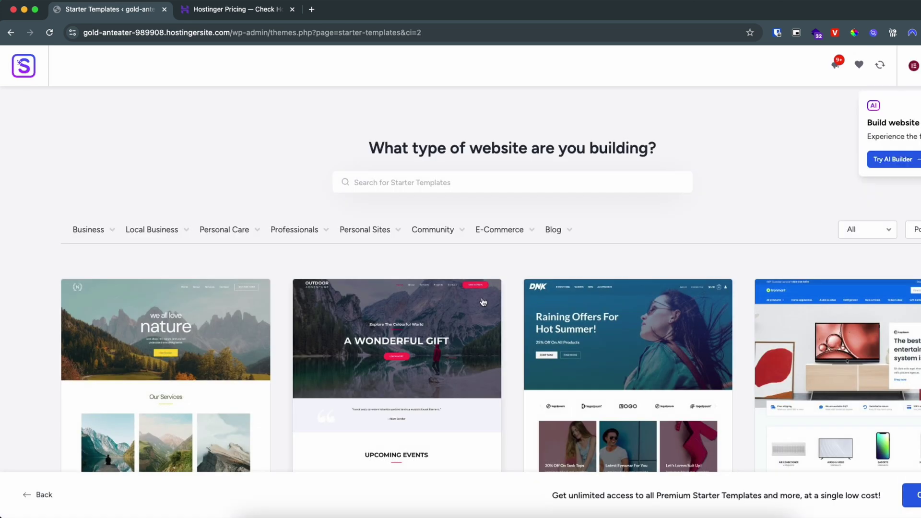
pyautogui.scroll(-2, 421, 343)
pyautogui.scroll(-1, 420, 344)
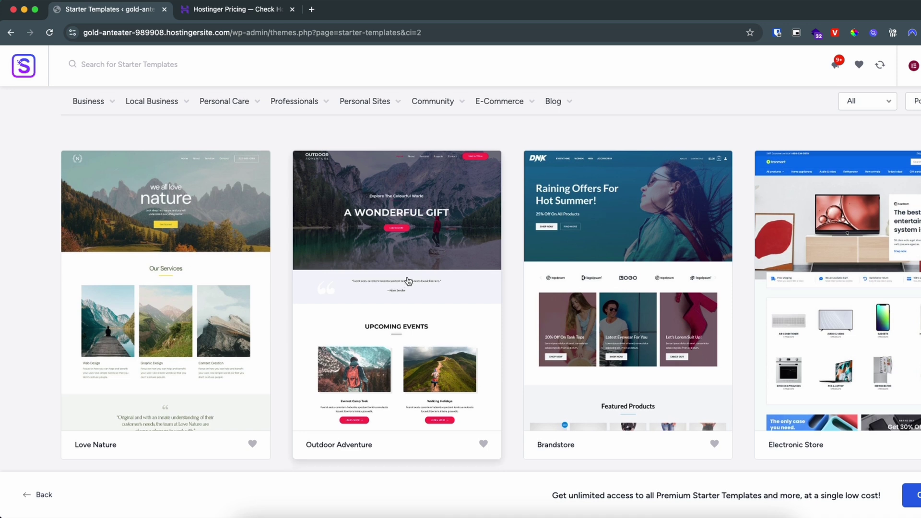
pyautogui.scroll(3, 407, 280)
# - Browse the template categories and filter to Personal Sites > Portfolio & CV
pyautogui.click(87, 219)
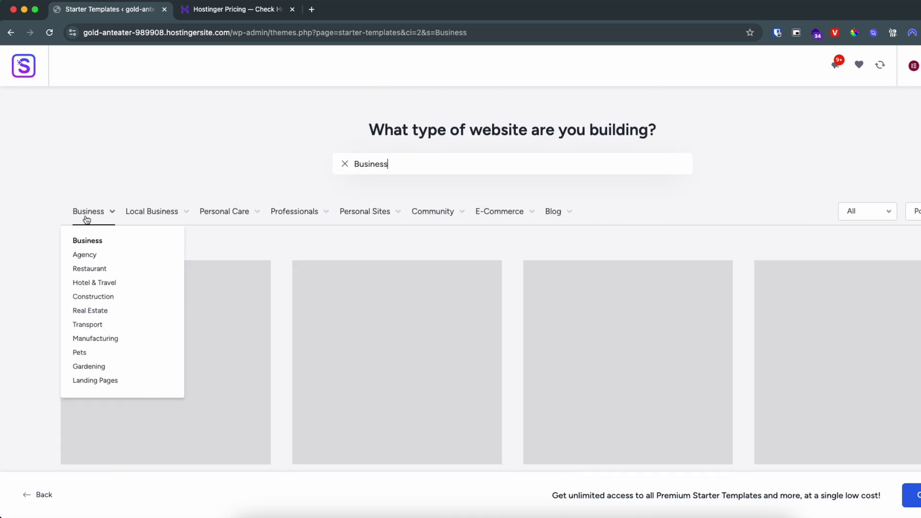
pyautogui.click(147, 216)
pyautogui.click(215, 217)
pyautogui.click(301, 215)
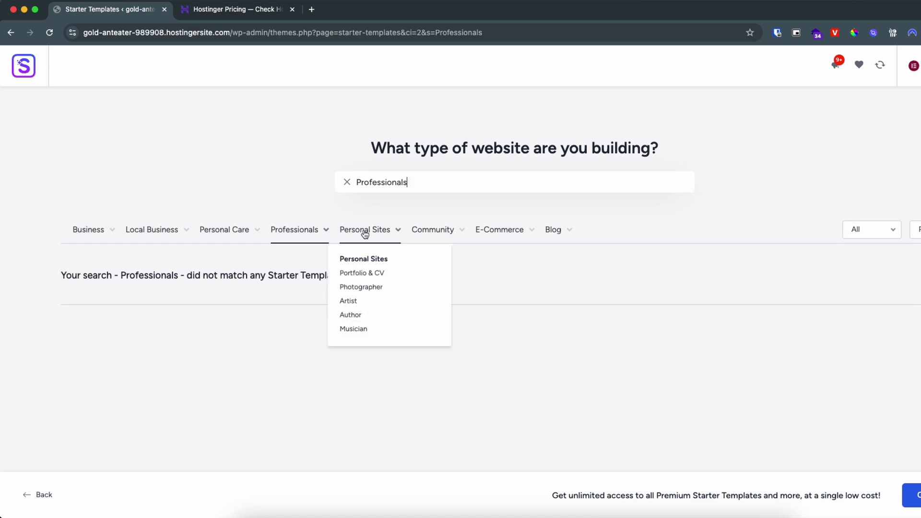
pyautogui.click(365, 232)
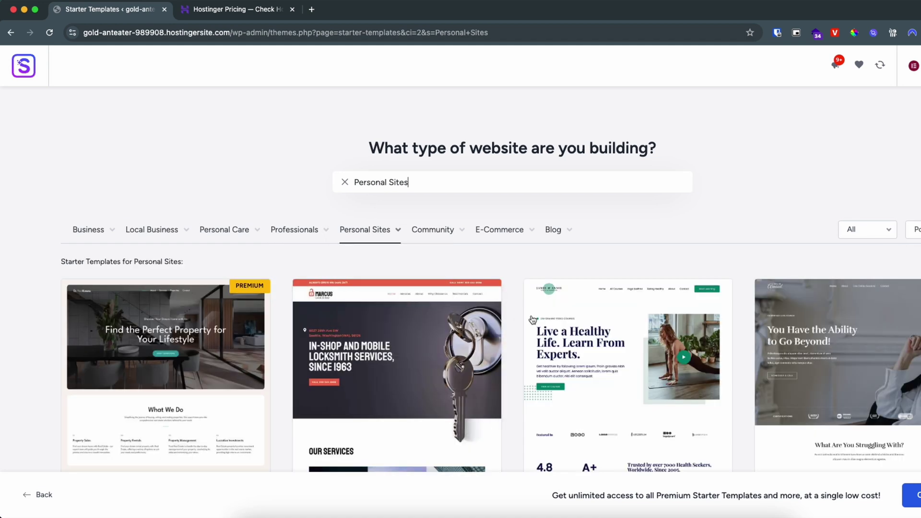
pyautogui.moveTo(366, 235)
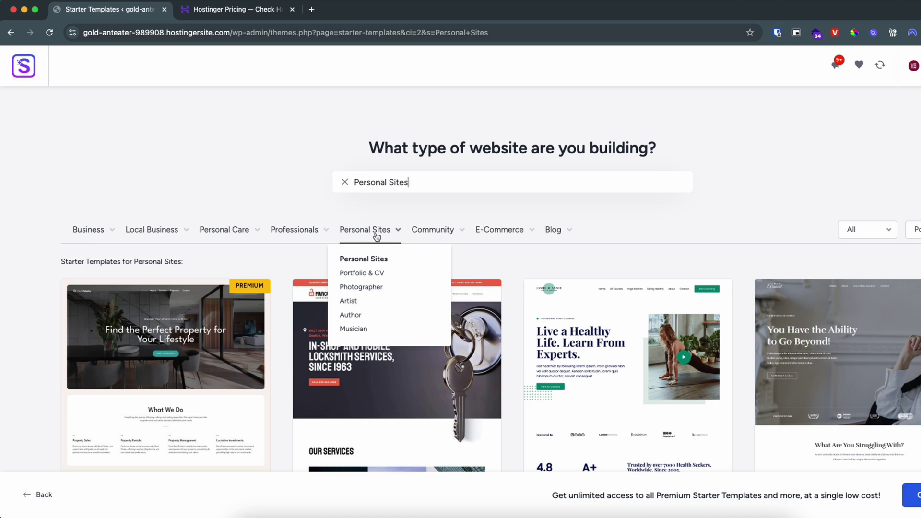
pyautogui.scroll(-5, 495, 255)
pyautogui.scroll(-3, 495, 254)
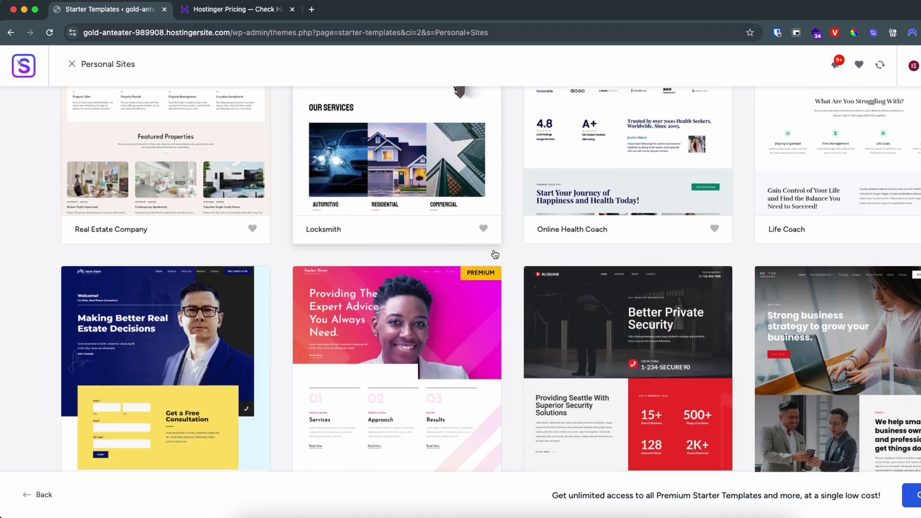
pyautogui.scroll(10, 494, 253)
pyautogui.click(357, 274)
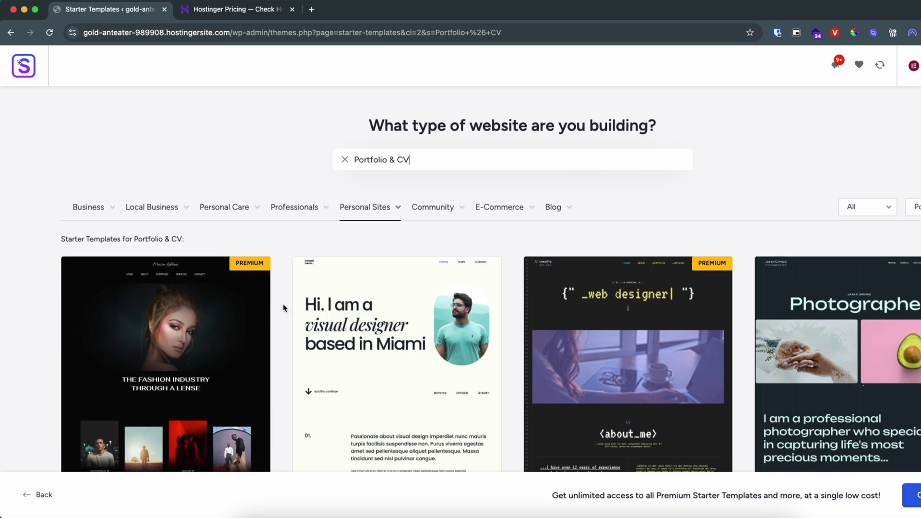
# - Look at the Fashion Photography Portfolio template, then choose the Personal Portfolio template instead
pyautogui.scroll(-3, 283, 305)
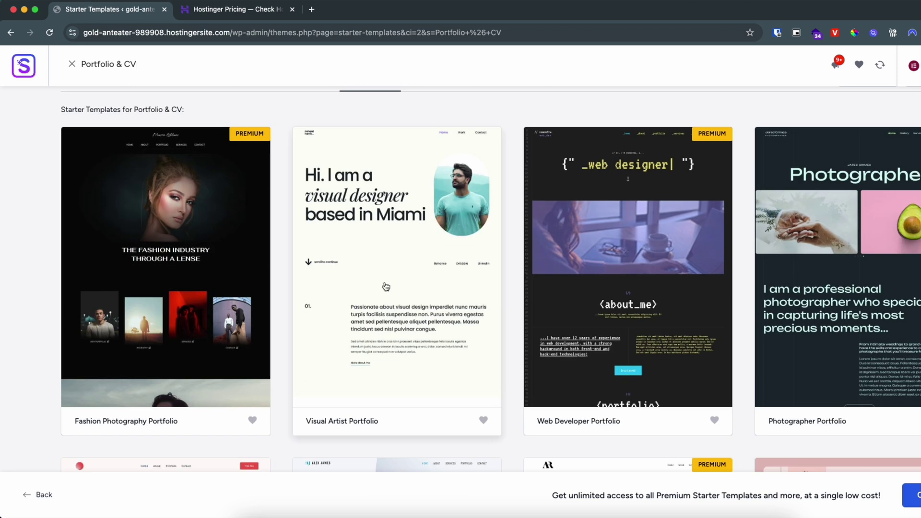
pyautogui.scroll(-1, 387, 286)
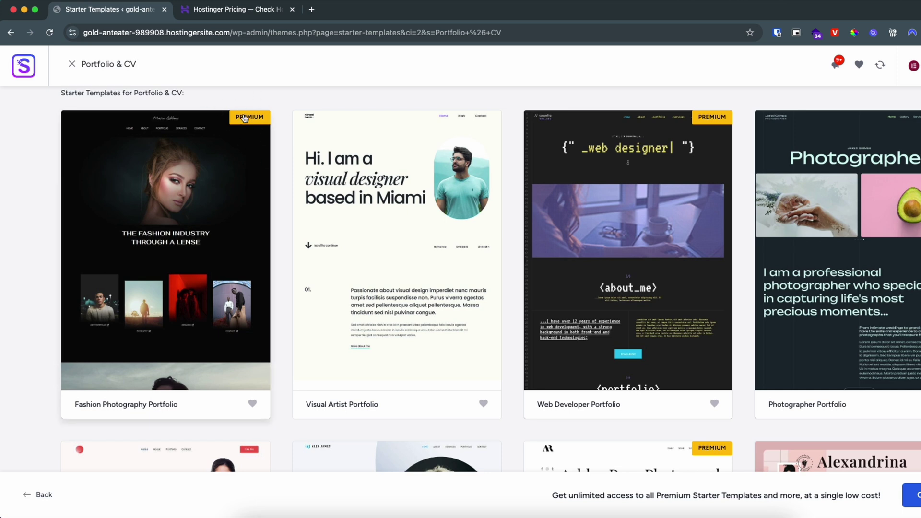
pyautogui.click(193, 217)
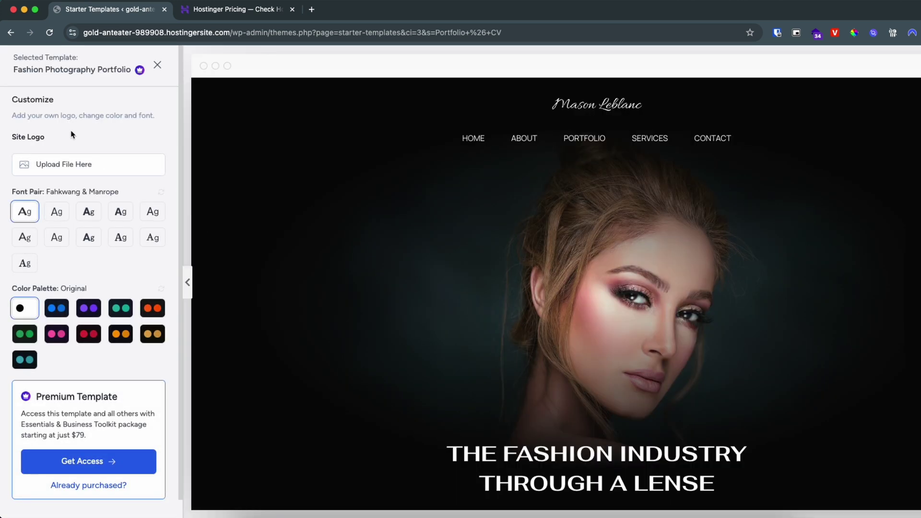
pyautogui.click(158, 65)
pyautogui.scroll(-5, 374, 251)
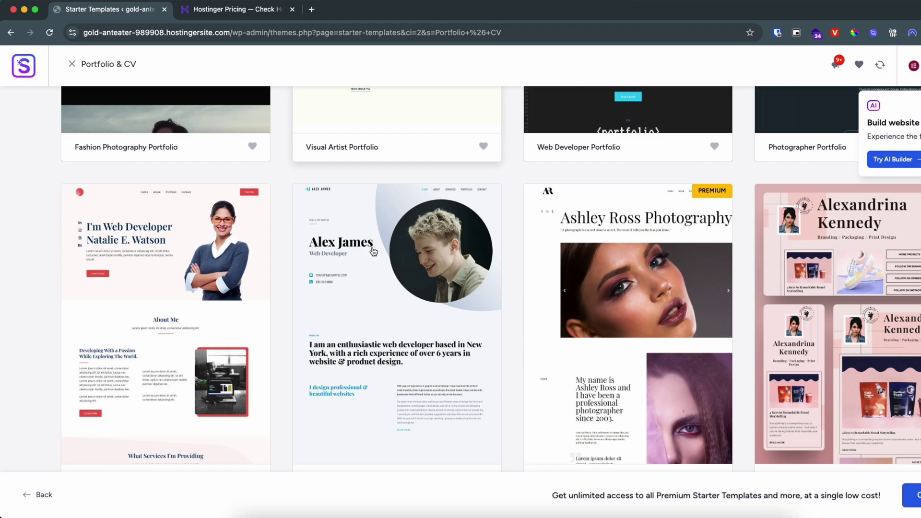
pyautogui.scroll(-3, 374, 251)
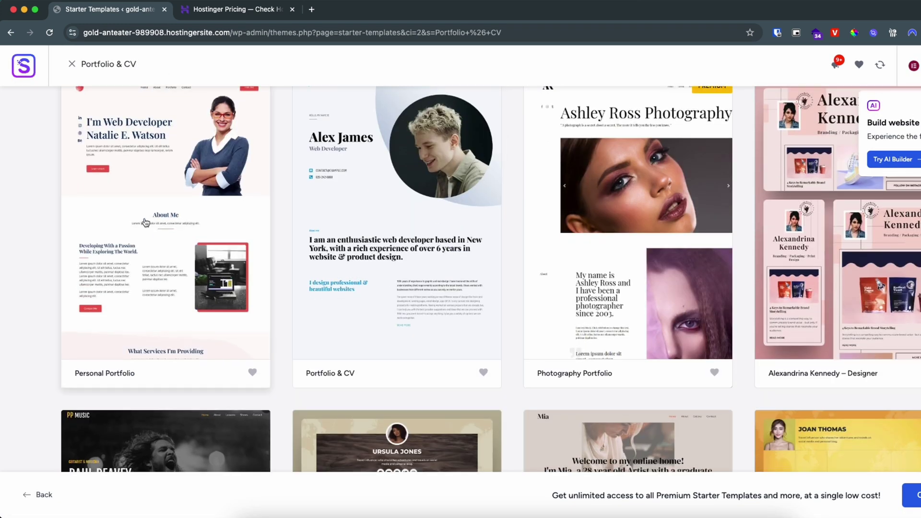
pyautogui.click(145, 222)
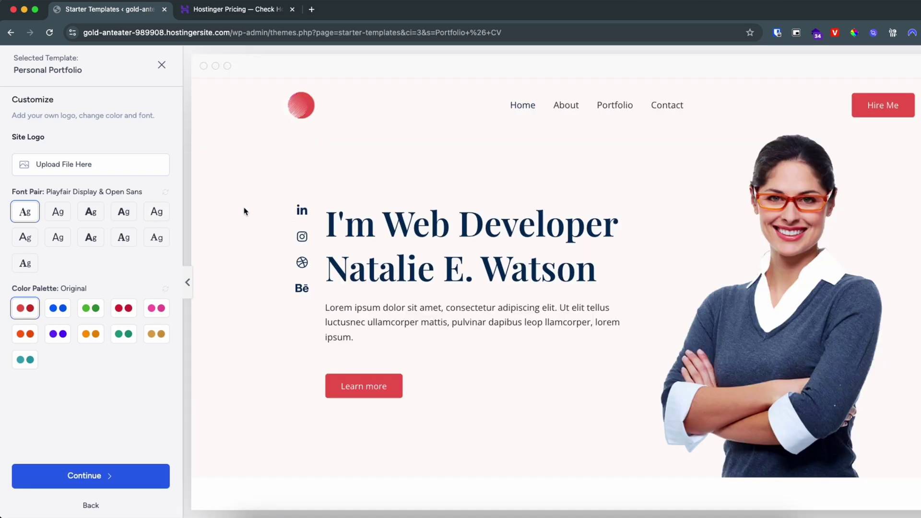
# - After trying alternatives, keep Playfair Display & Open Sans fonts and the blue Style 1 palette
pyautogui.scroll(-20, 268, 228)
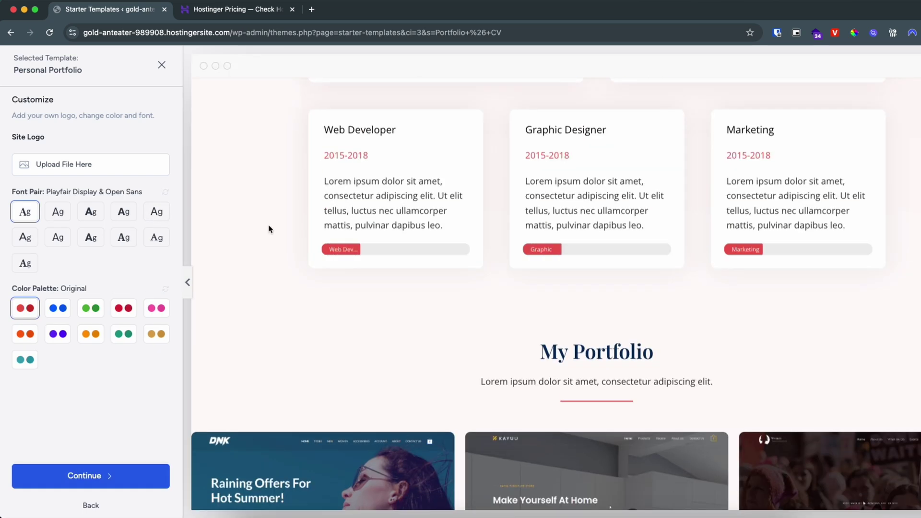
pyautogui.scroll(20, 269, 229)
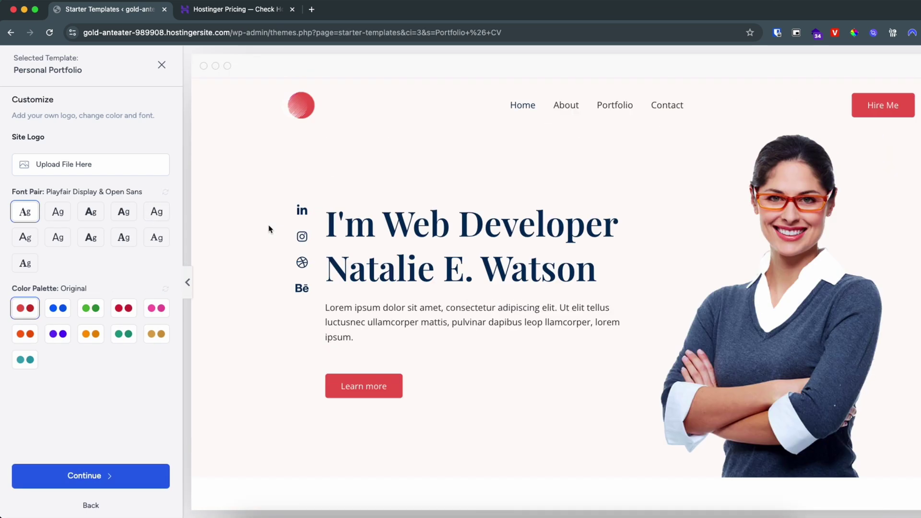
pyautogui.click(90, 214)
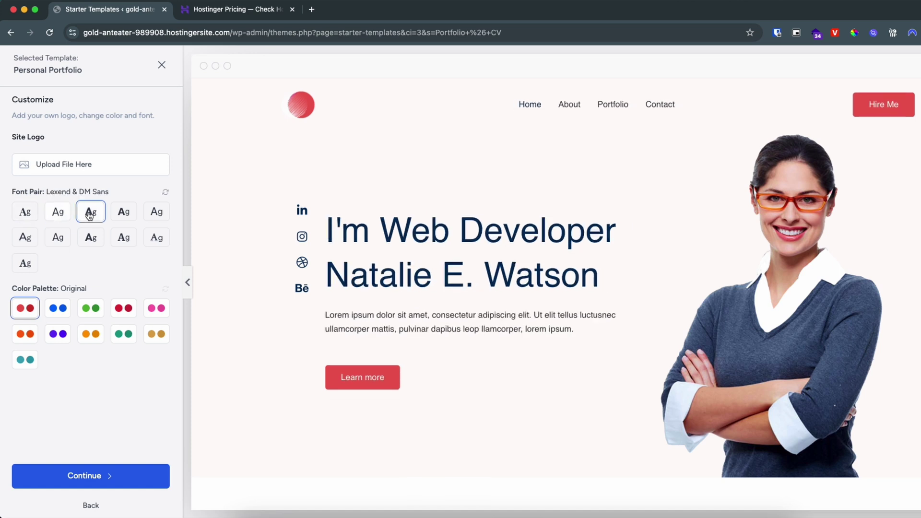
pyautogui.click(25, 213)
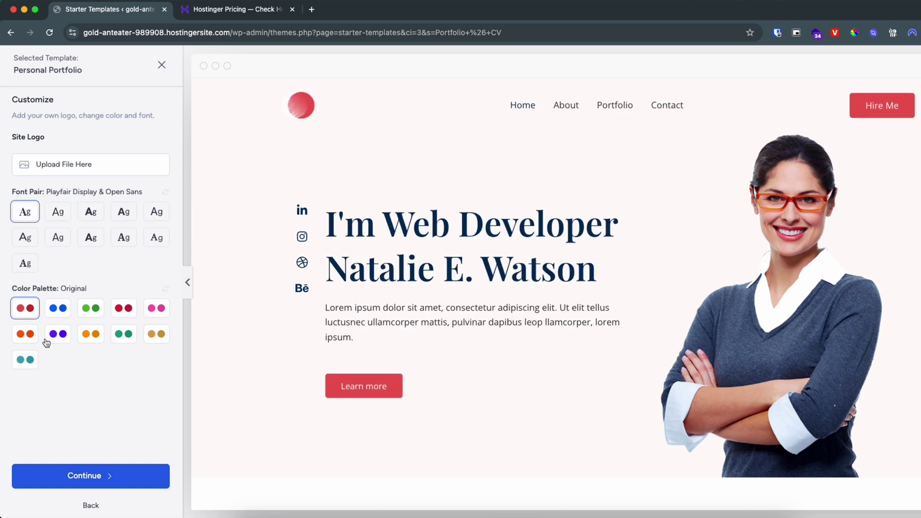
pyautogui.click(92, 312)
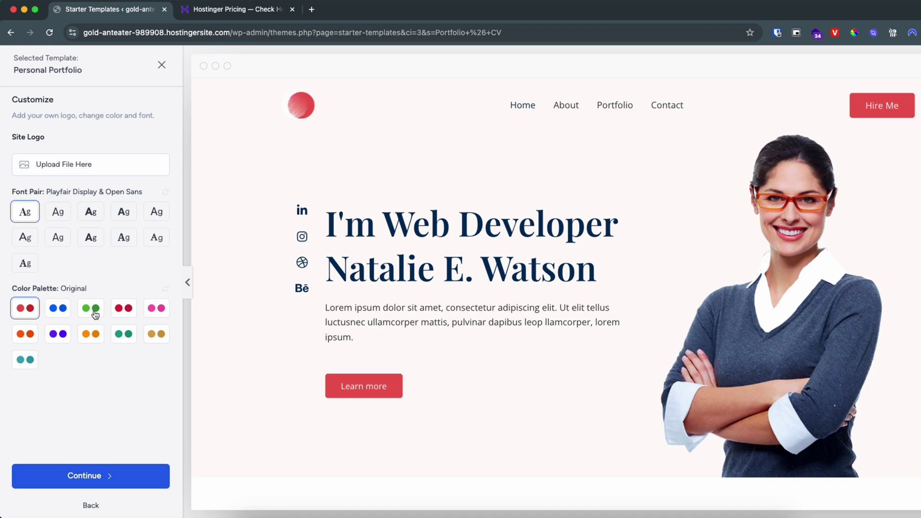
pyautogui.click(55, 311)
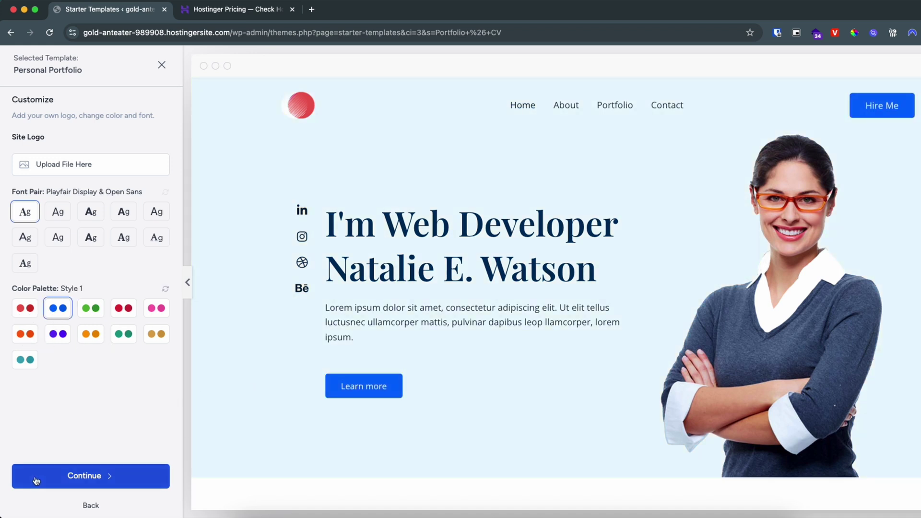
pyautogui.click(119, 480)
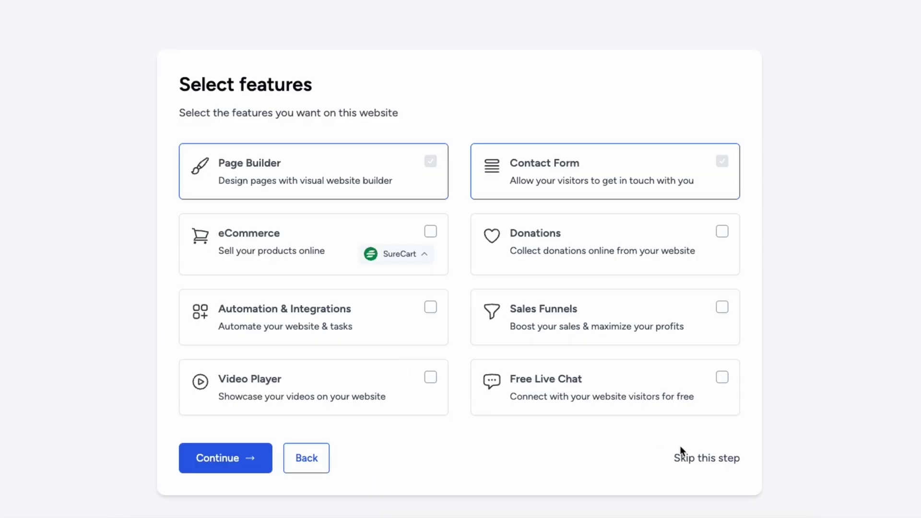
# - Skip extra features, enter a first name and work email, accept the overwrite and build
pyautogui.click(712, 465)
pyautogui.click(336, 159)
pyautogui.write('demo')
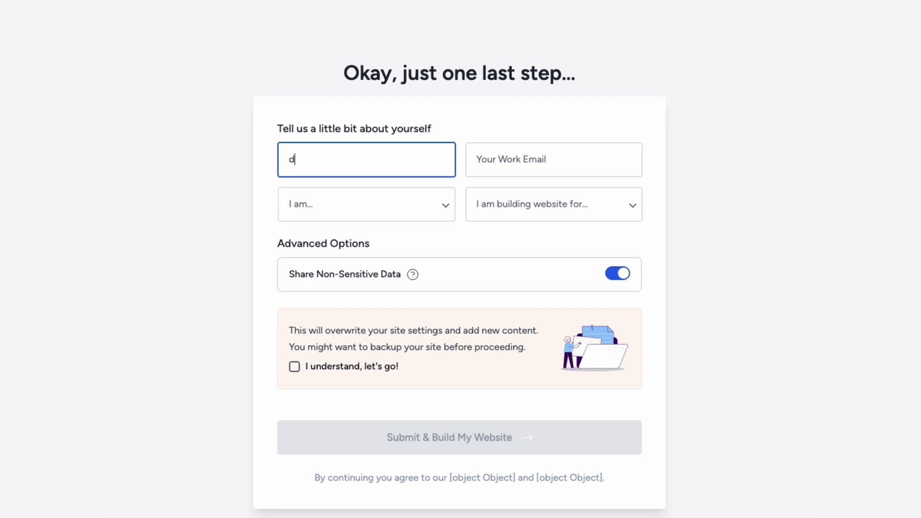
pyautogui.click(528, 160)
pyautogui.write('demo@gmail.com')
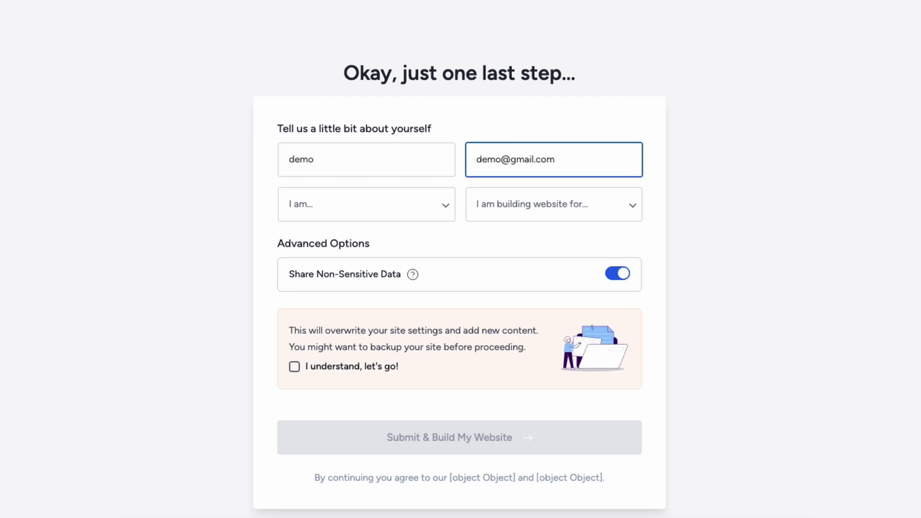
pyautogui.click(318, 366)
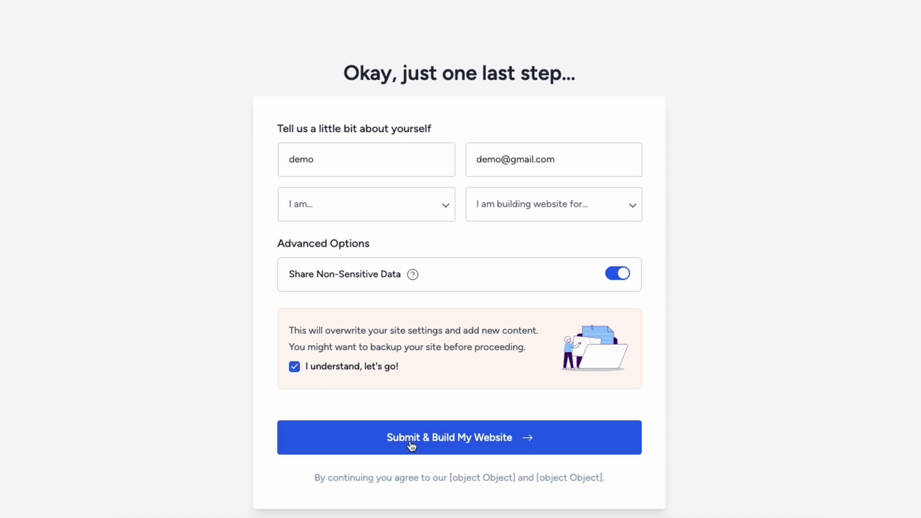
pyautogui.click(439, 441)
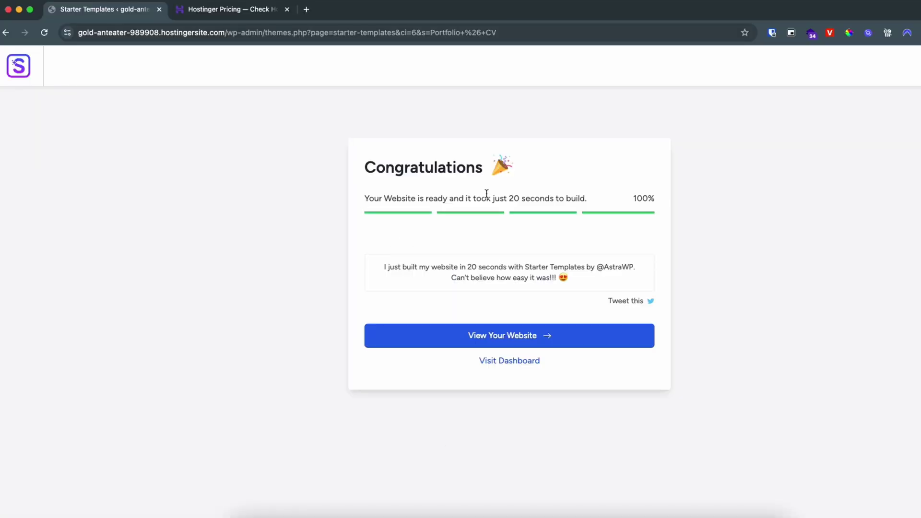
# - Open the finished portfolio website in a new tab and scroll through its home page
pyautogui.moveTo(506, 199); pyautogui.dragTo(552, 199)
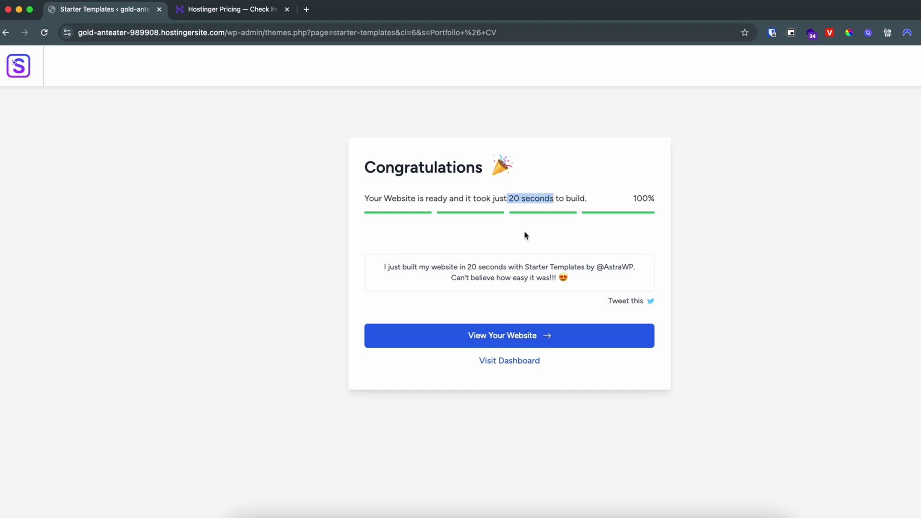
pyautogui.click(504, 341)
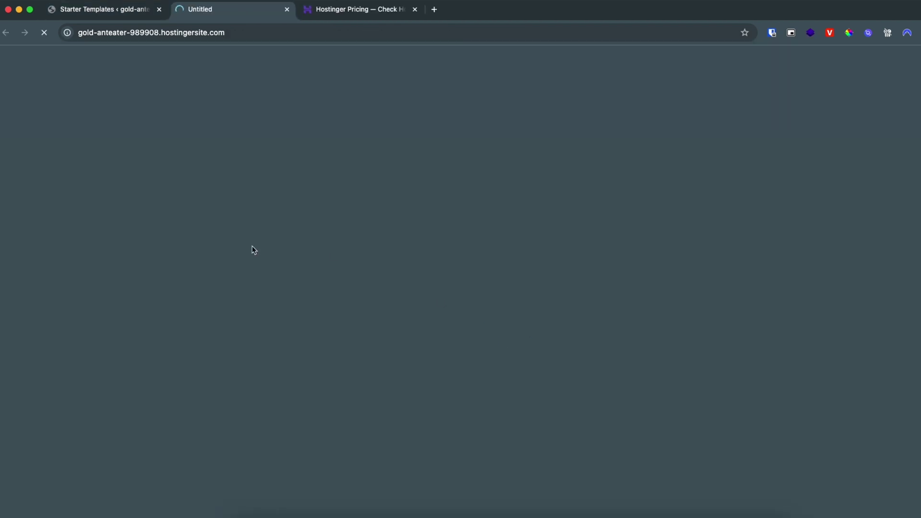
pyautogui.scroll(-7, 241, 261)
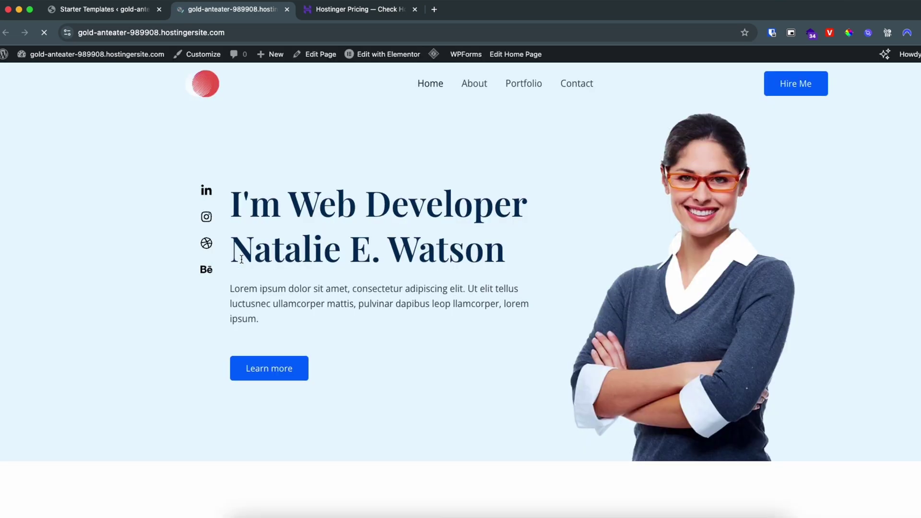
pyautogui.scroll(-10, 241, 259)
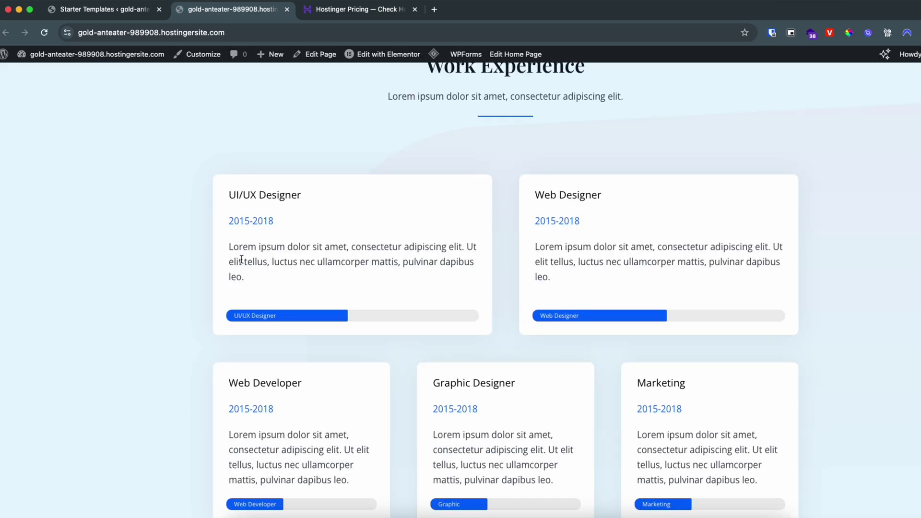
pyautogui.scroll(-5, 241, 260)
pyautogui.scroll(-4, 241, 261)
pyautogui.scroll(15, 241, 261)
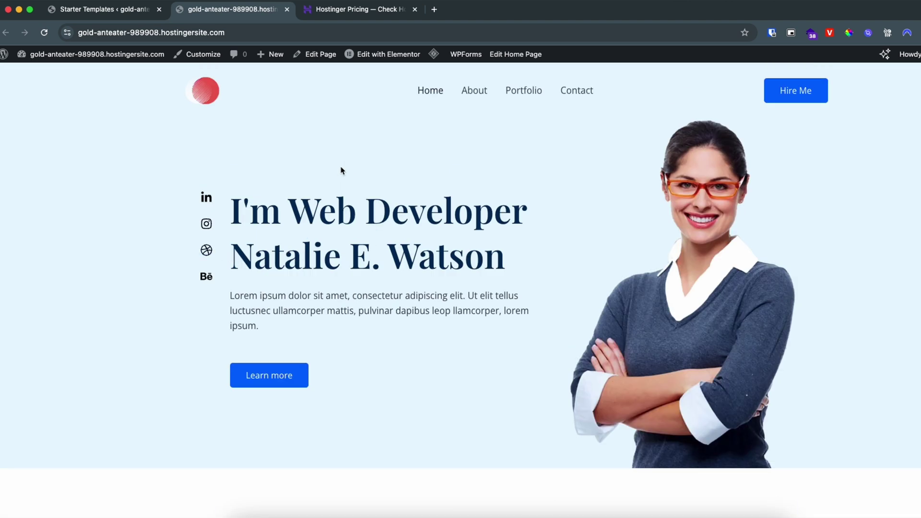
pyautogui.moveTo(369, 57)
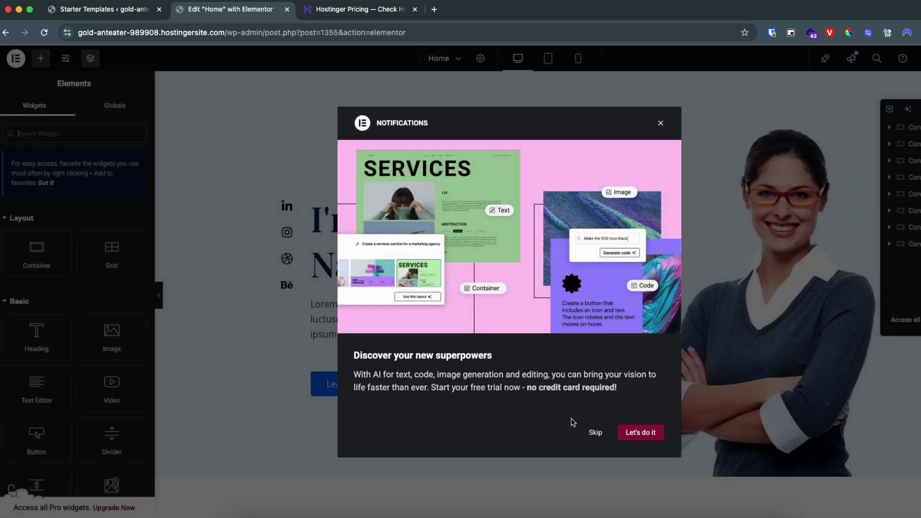
# - Dismiss the AI notification and change the hero name line from Natalie E. Watson to John Doe
pyautogui.click(595, 433)
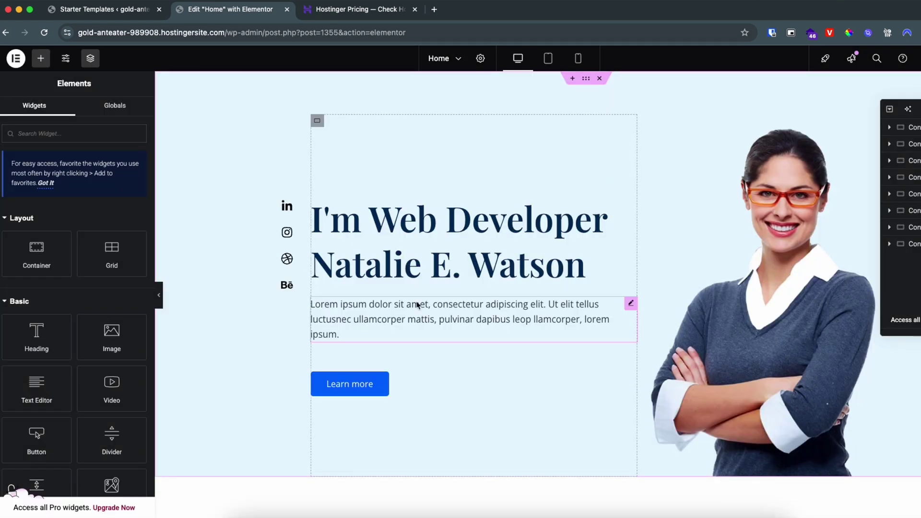
pyautogui.scroll(-5, 386, 280)
pyautogui.scroll(-15, 386, 280)
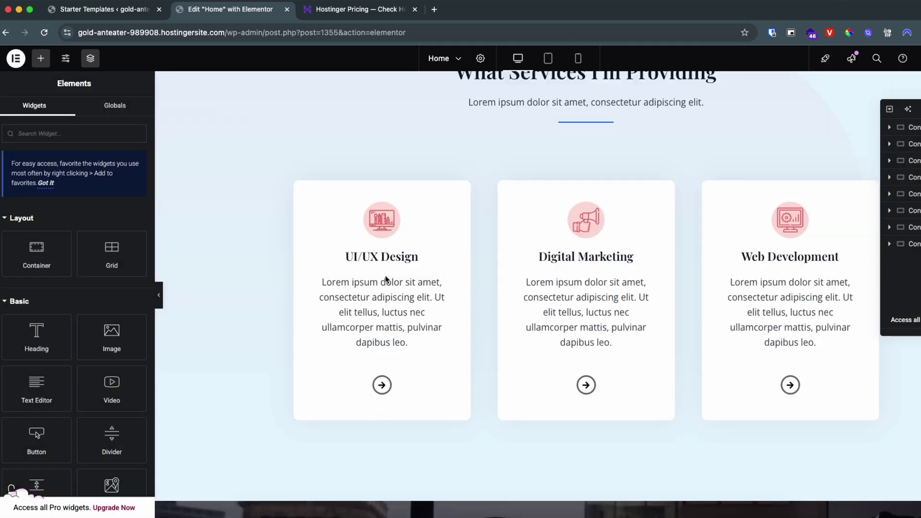
pyautogui.scroll(20, 386, 280)
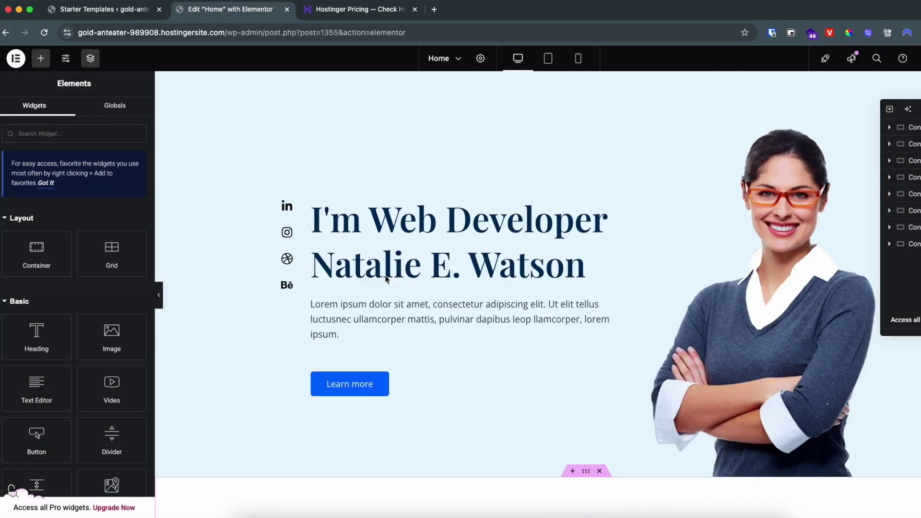
pyautogui.click(413, 222)
pyautogui.moveTo(370, 222); pyautogui.dragTo(604, 218)
pyautogui.tripleClick(403, 265)
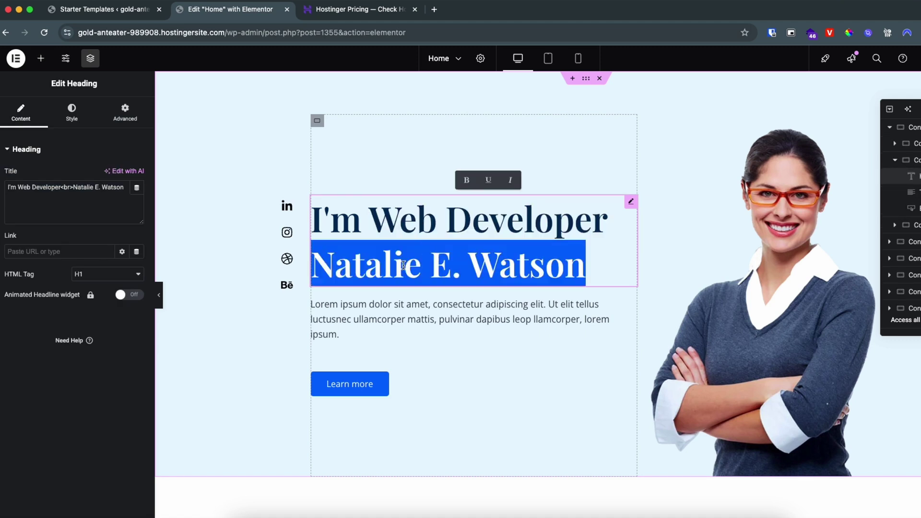
pyautogui.write('John Doe')
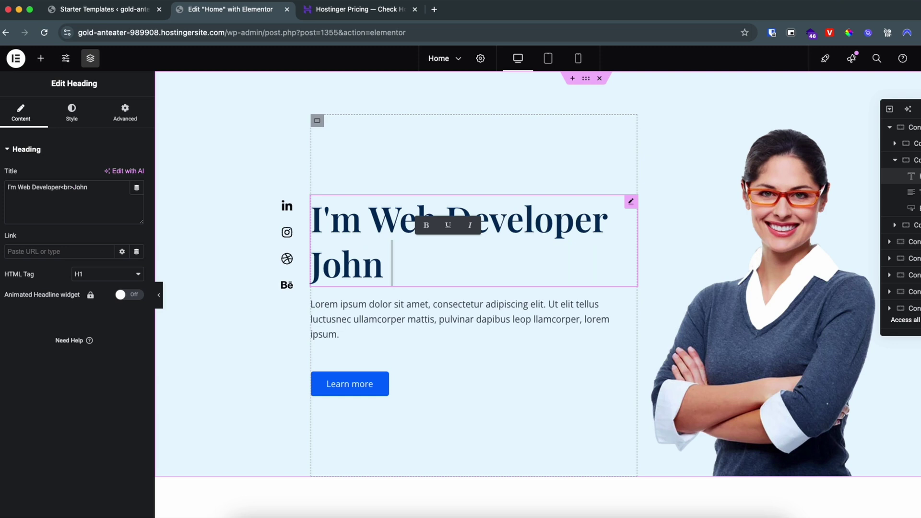
# - Replace the hero paragraph with 'This is the demo description' and open the hero photo's media picker
pyautogui.tripleClick(417, 322)
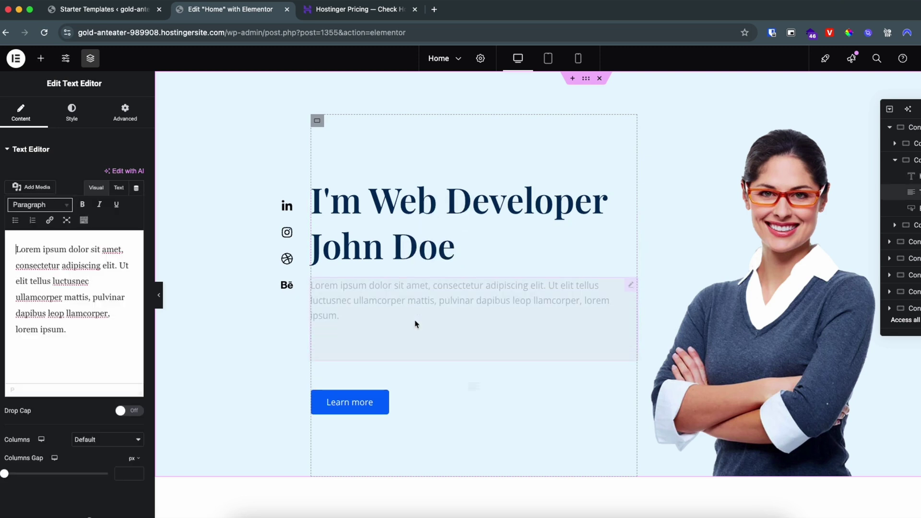
pyautogui.tripleClick(65, 329)
pyautogui.press('BackSpace')
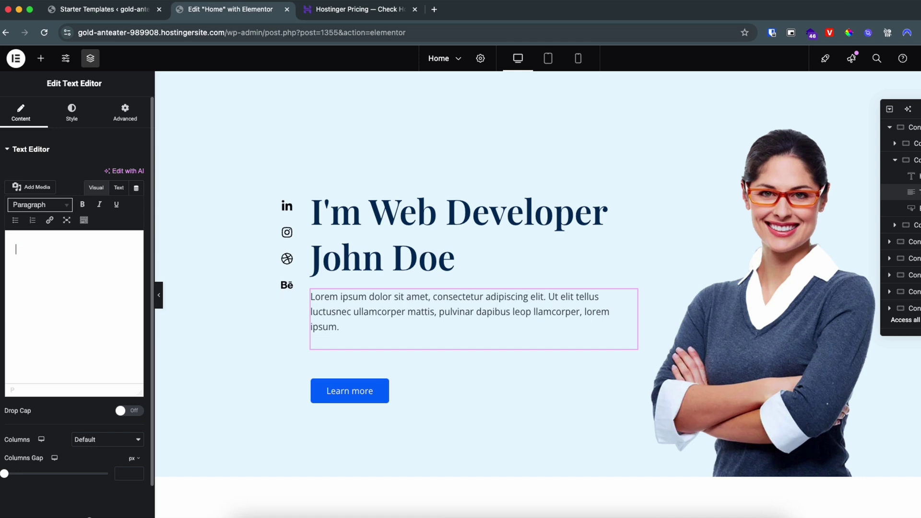
pyautogui.write('This is the demo description.')
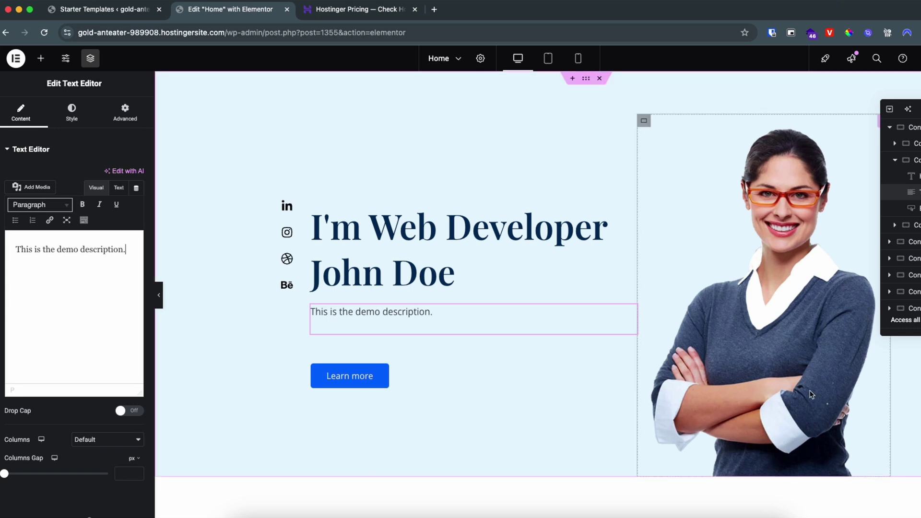
pyautogui.click(643, 185)
pyautogui.click(81, 223)
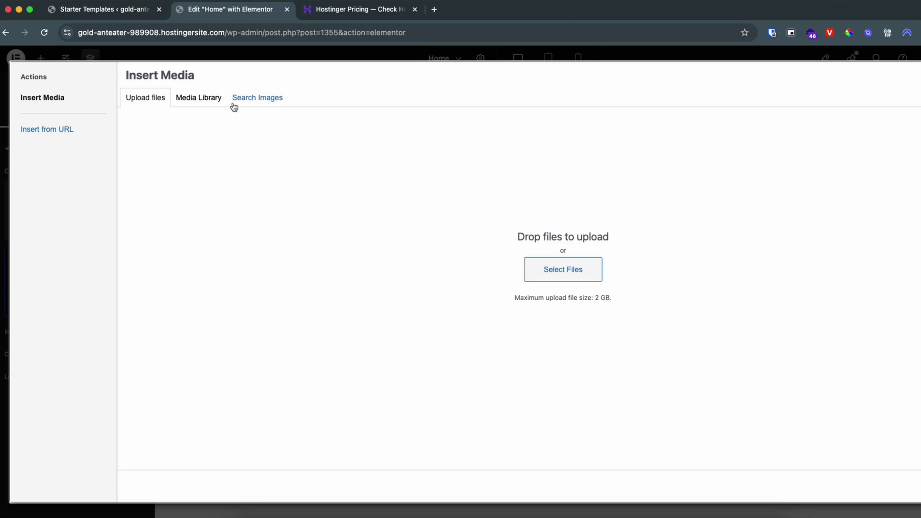
# - Pick the stock photo of a man writing on a yellow couch from Search Images
pyautogui.click(249, 100)
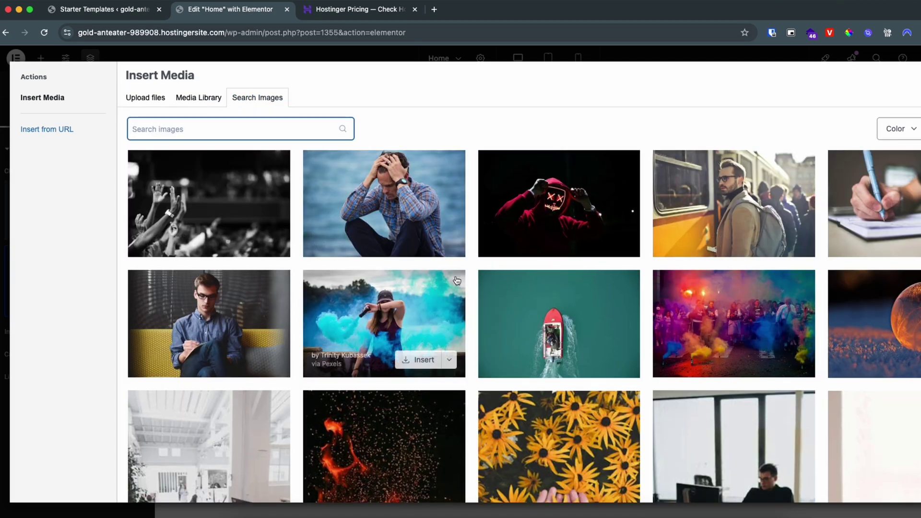
pyautogui.scroll(-3, 457, 280)
pyautogui.scroll(3, 458, 281)
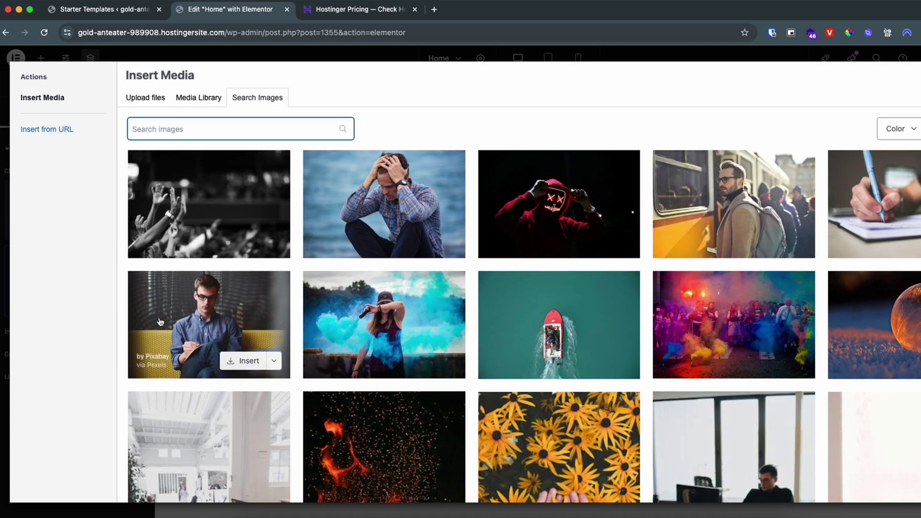
pyautogui.click(216, 309)
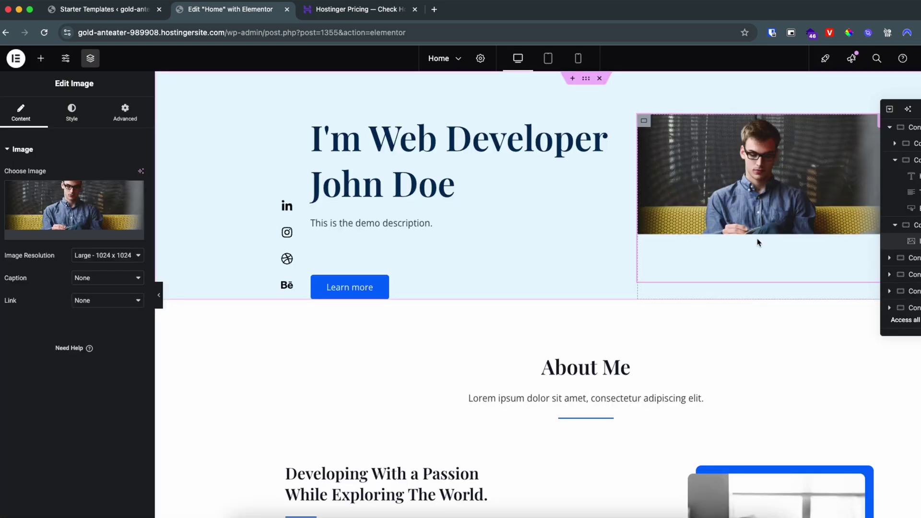
# - Scroll through the edited home page canvas and open a preview of it in a new tab
pyautogui.scroll(-5, 482, 333)
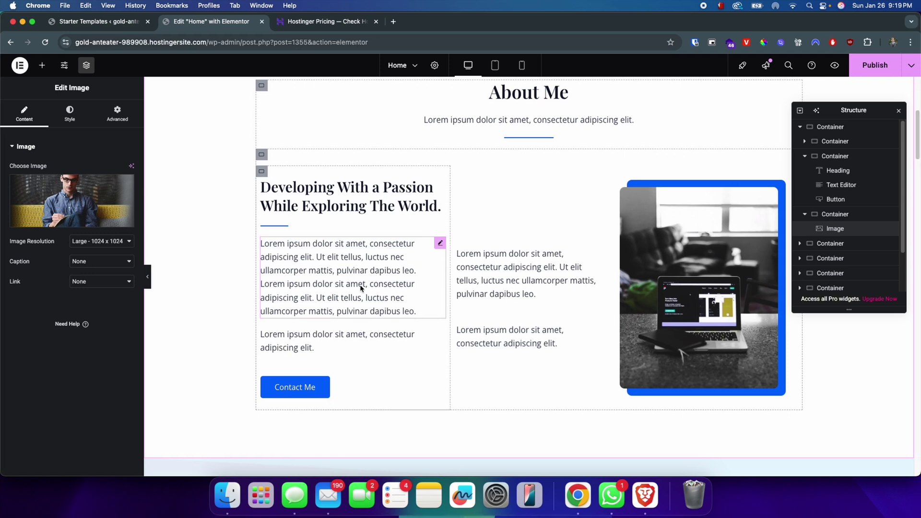
pyautogui.click(365, 297)
pyautogui.scroll(-20, 508, 294)
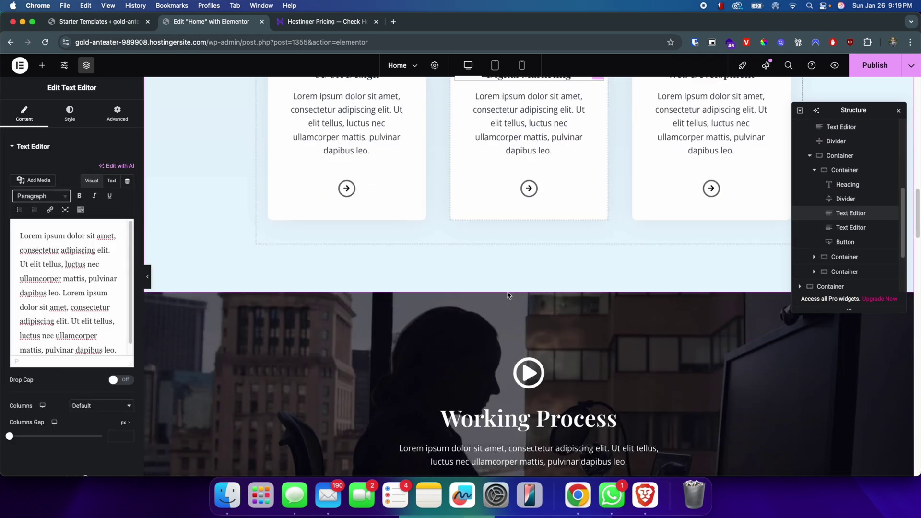
pyautogui.scroll(20, 508, 295)
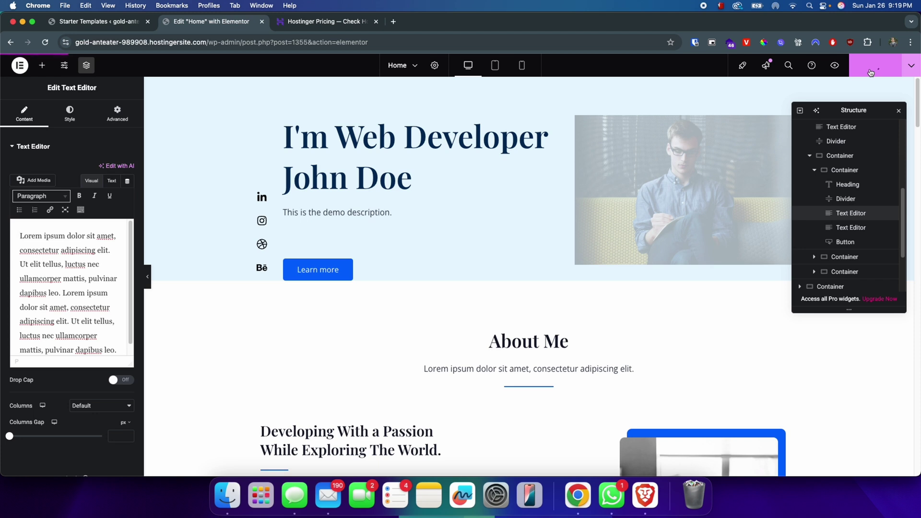
pyautogui.click(834, 68)
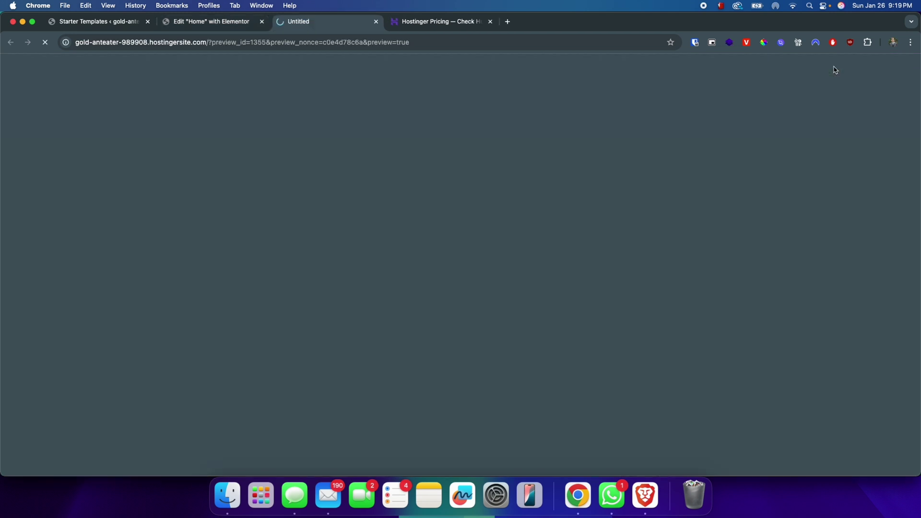